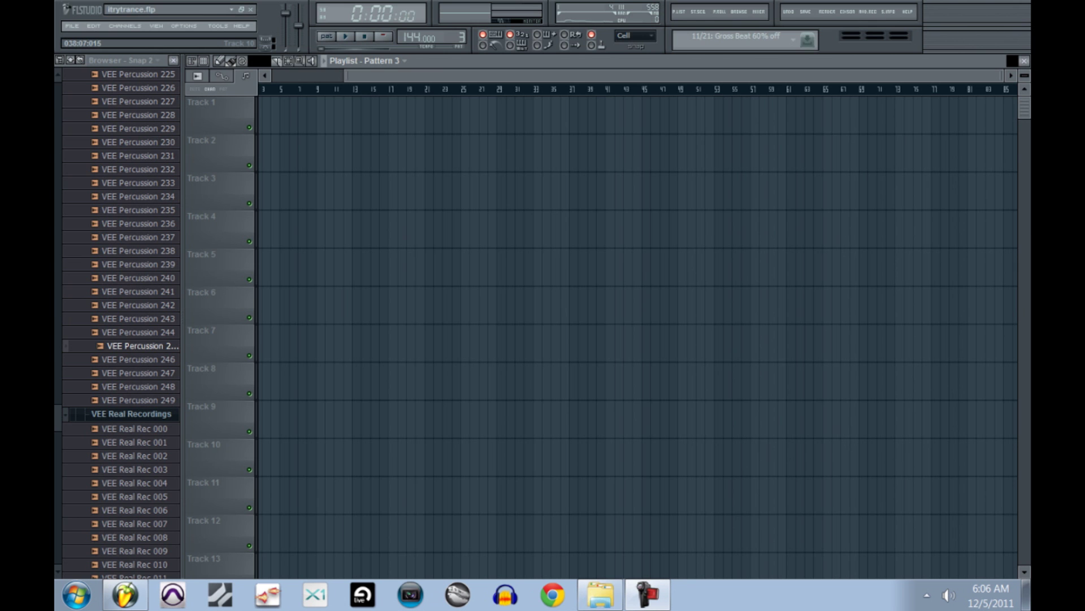
# - Bring up the reFX Nexus plugin window from the channel rack
pyautogui.click(1025, 61)
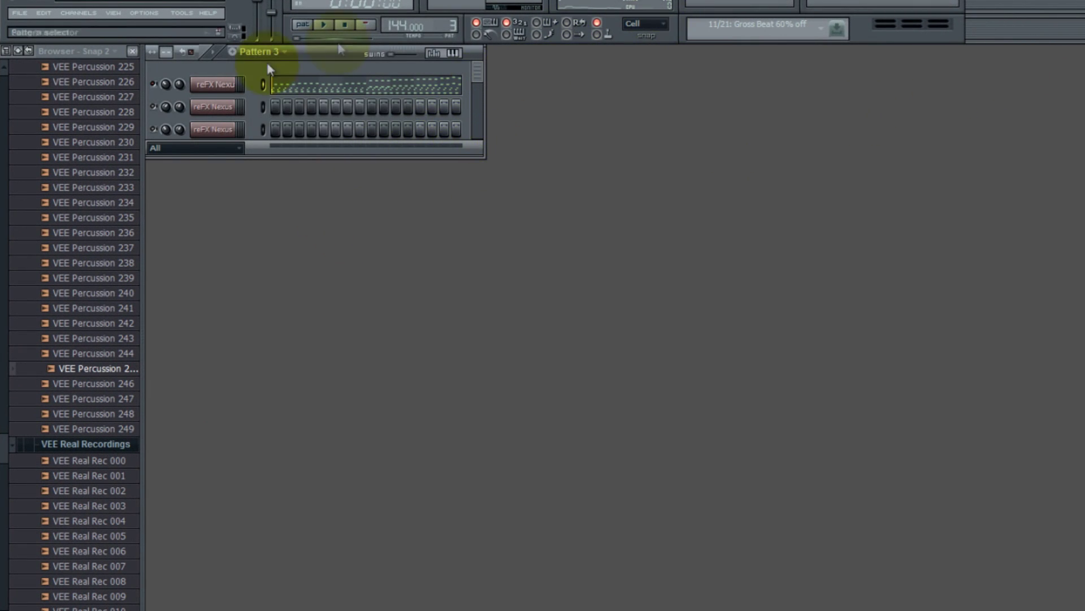
pyautogui.click(217, 86)
pyautogui.click(705, 6)
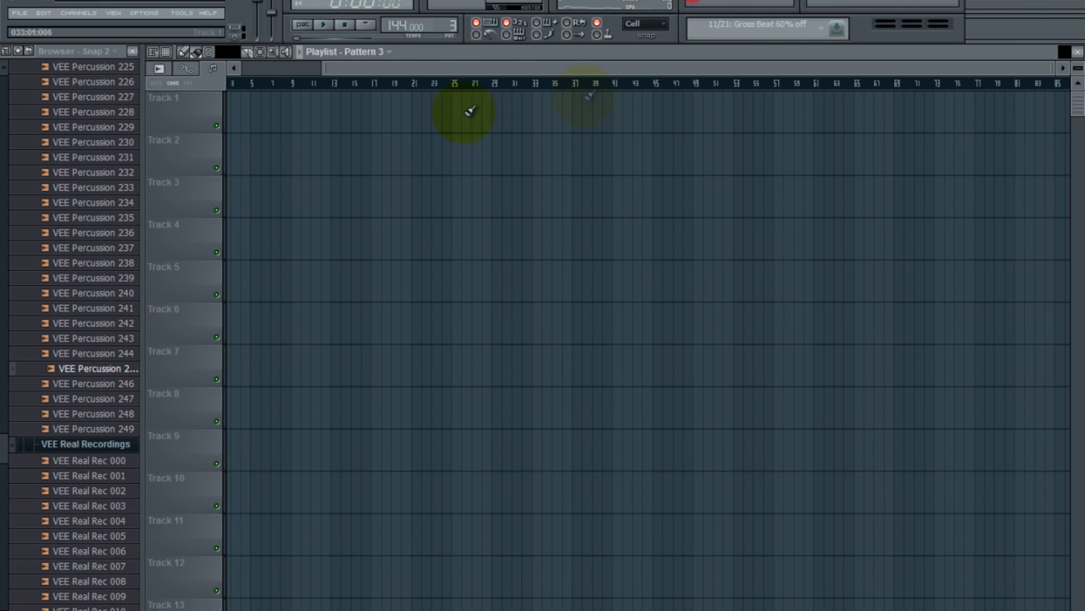
pyautogui.moveTo(351, 69)
pyautogui.mouseDown()
pyautogui.moveTo(252, 70)
pyautogui.moveTo(234, 113)
pyautogui.mouseUp()
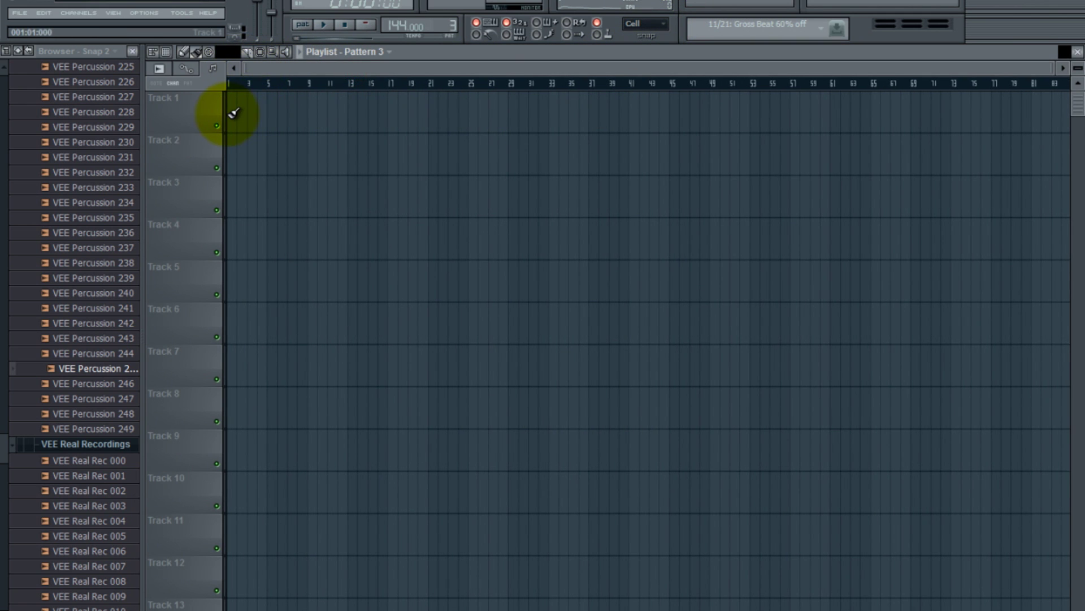
pyautogui.click(1077, 52)
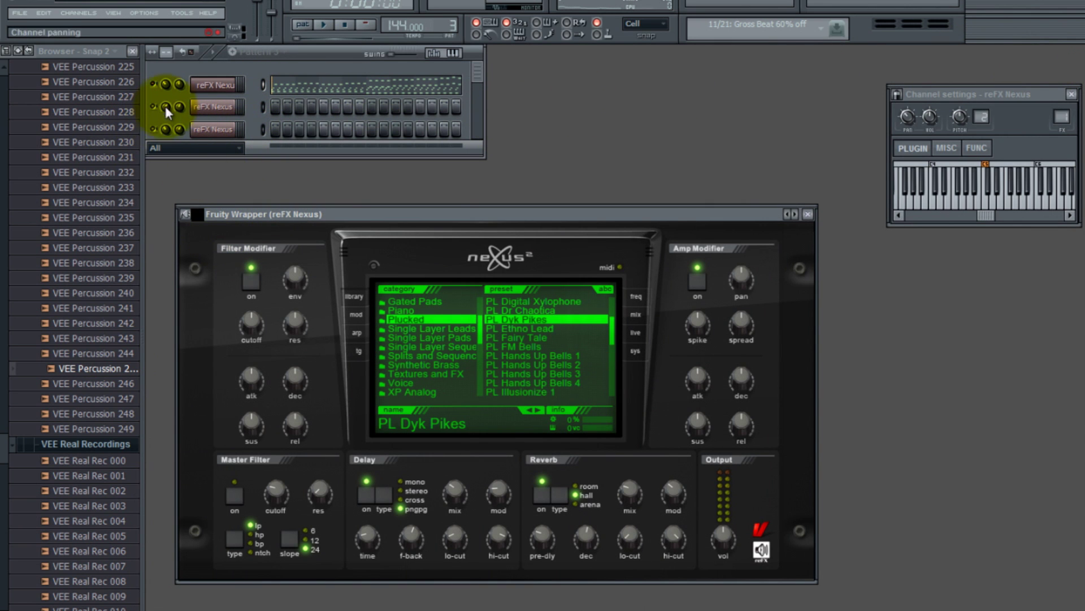
# - Create a channel-volume automation clip for reFX Nexus and stretch it to bar 53
pyautogui.rightClick(177, 90)
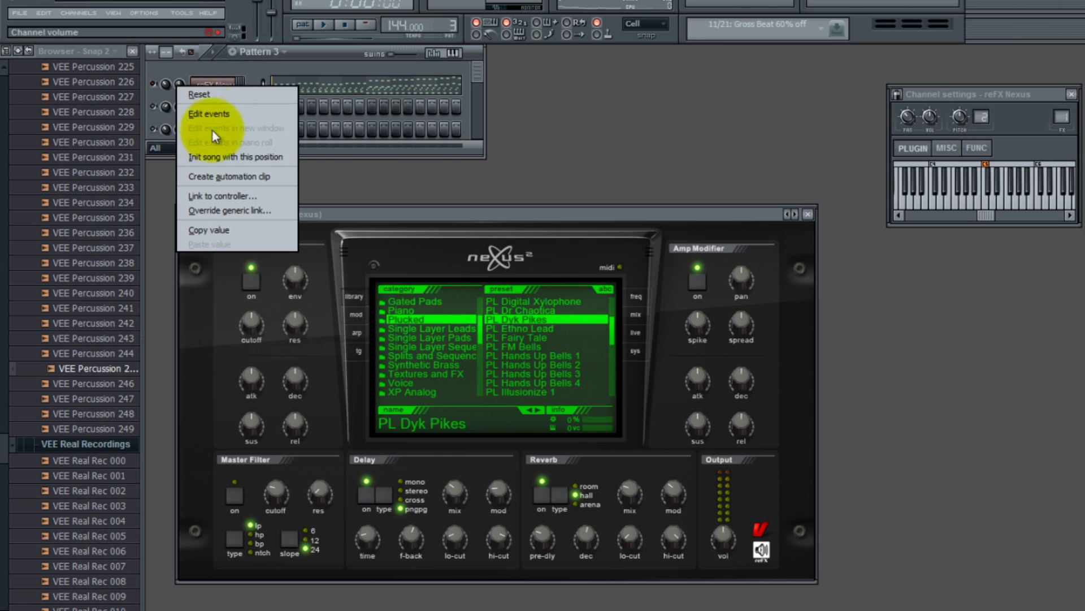
pyautogui.click(230, 176)
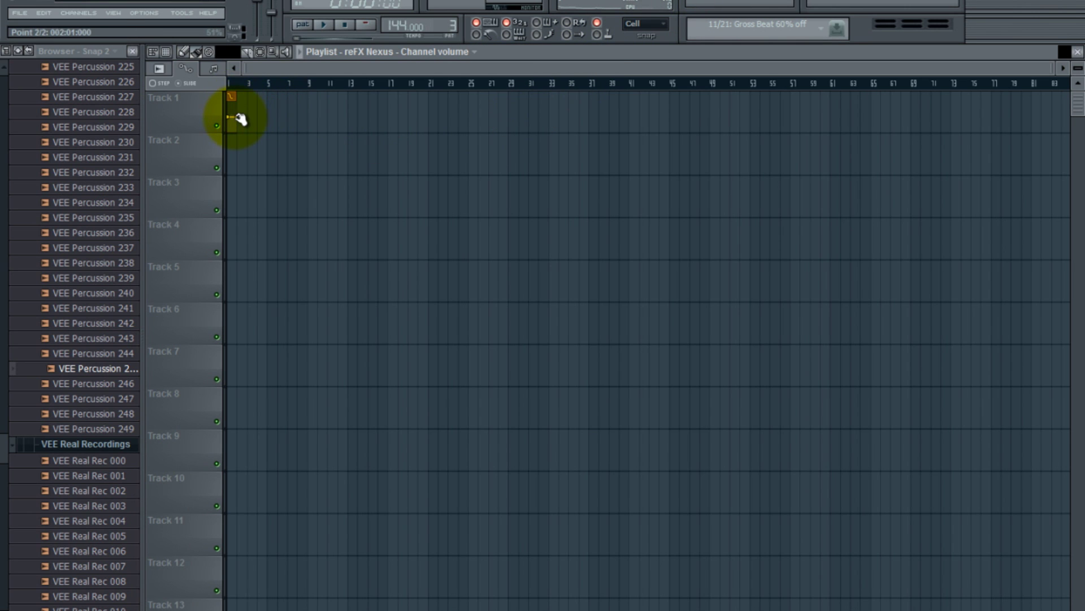
pyautogui.moveTo(238, 117); pyautogui.dragTo(749, 80)
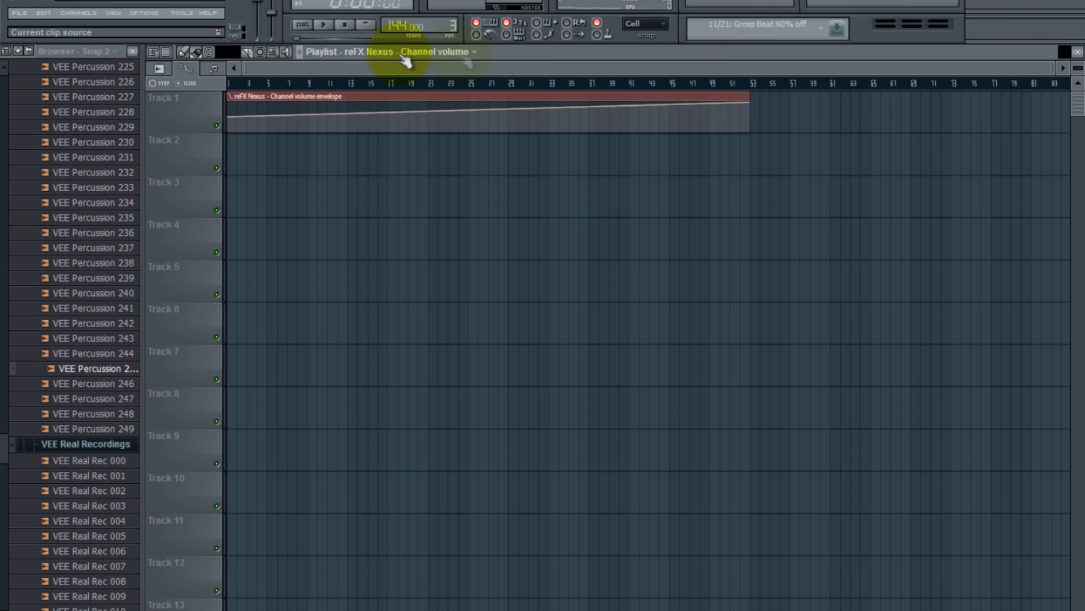
# - Select Pattern 3 and paint two Pattern 3 clips onto Track 2
pyautogui.click(452, 24)
pyautogui.moveTo(242, 155); pyautogui.dragTo(388, 150)
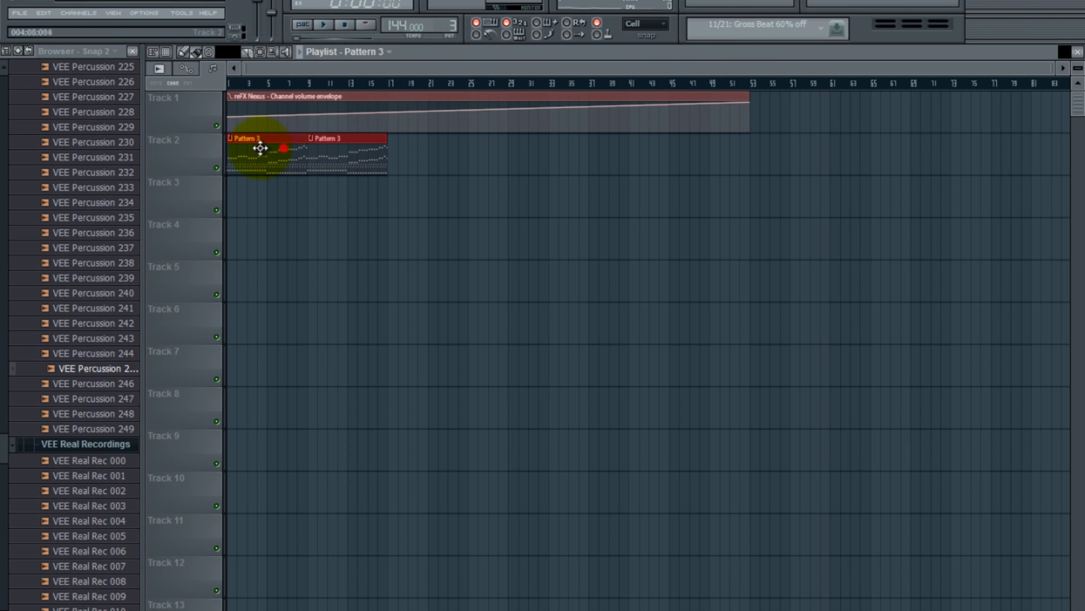
pyautogui.click(285, 149)
# - Delete the Pattern 3 clips from Track 2 and the volume automation clip from Track 1
pyautogui.moveTo(397, 143); pyautogui.dragTo(807, 139)
pyautogui.rightClick(802, 142)
pyautogui.rightClick(322, 135)
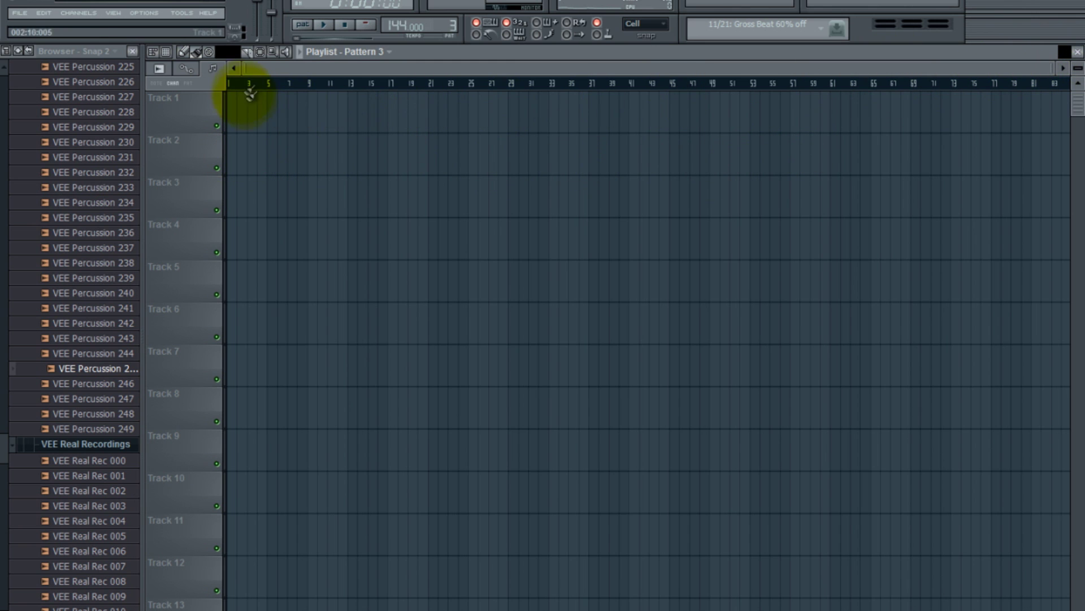
# - Filter the channel rack to Automation and delete the volume automation channel
pyautogui.click(1078, 51)
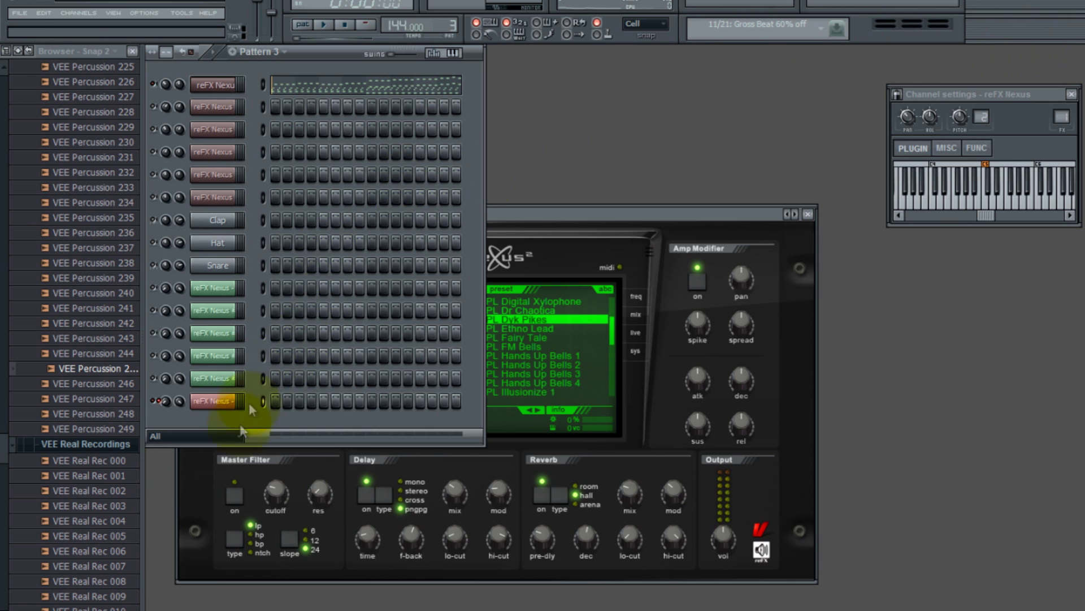
pyautogui.click(206, 436)
pyautogui.click(194, 469)
pyautogui.rightClick(239, 182)
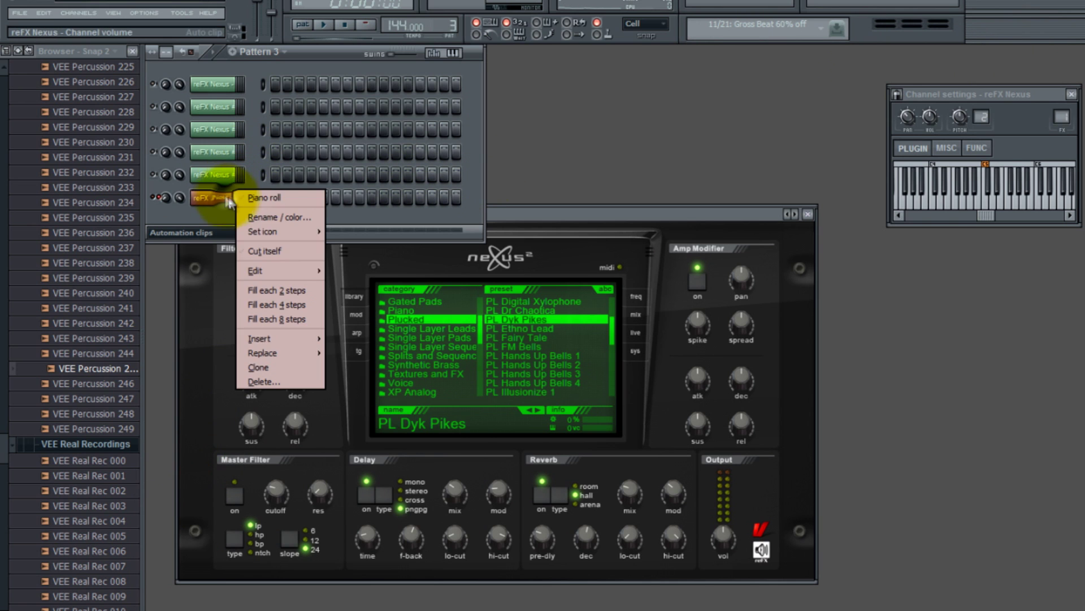
pyautogui.click(271, 434)
pyautogui.click(619, 372)
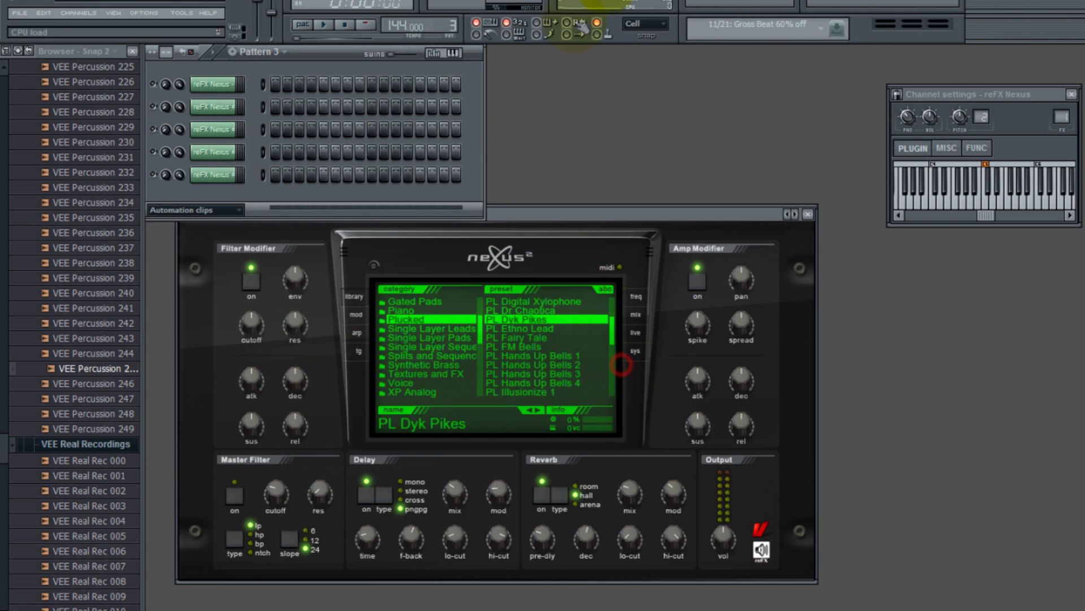
# - Paint four Pattern 3 clips from the start of Track 1 across bars 1–33
pyautogui.click(703, 7)
pyautogui.click(236, 117)
pyautogui.moveTo(251, 118); pyautogui.dragTo(242, 118)
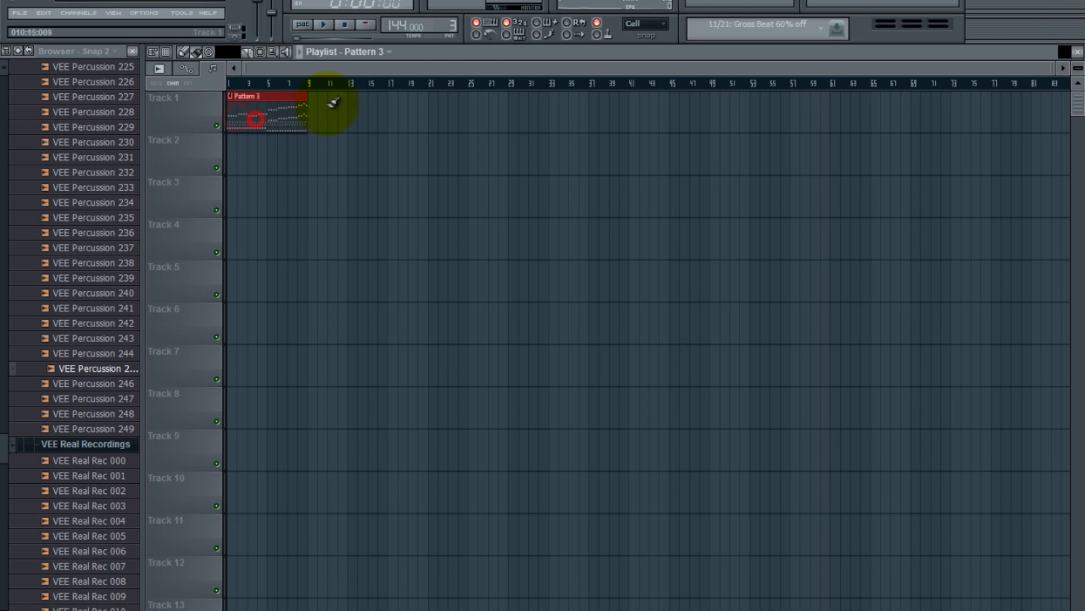
pyautogui.moveTo(315, 103); pyautogui.dragTo(538, 116)
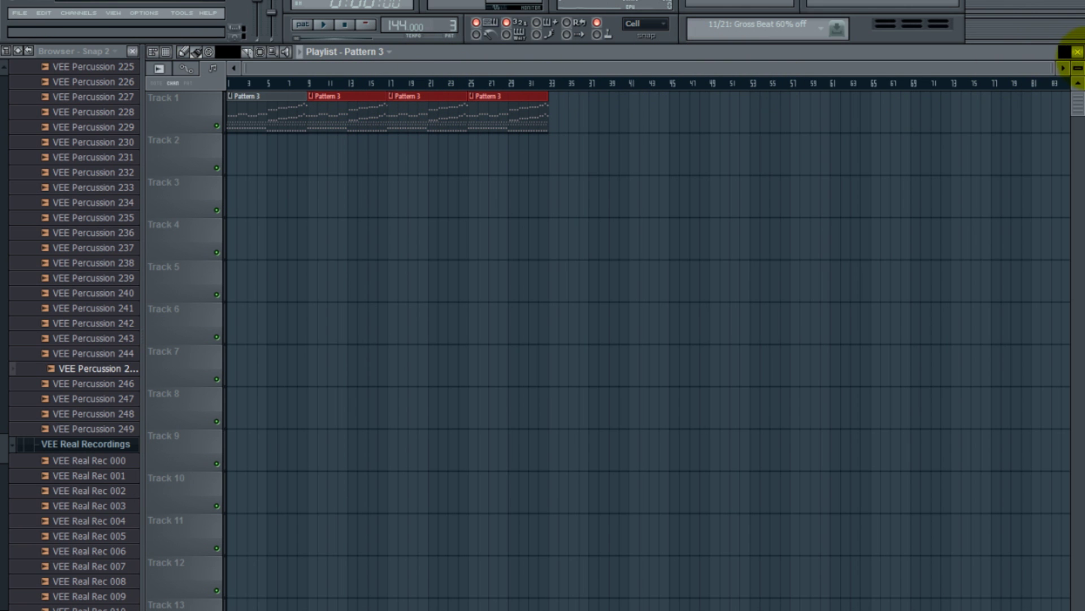
pyautogui.click(1079, 52)
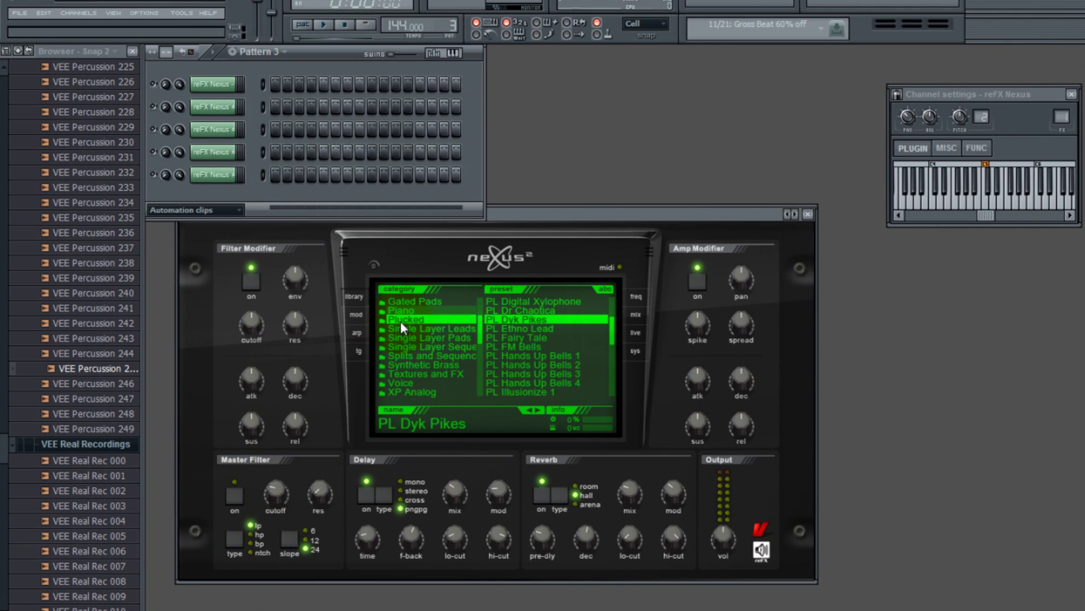
# - Bring Nexus forward and set the channel rack filter to Unsorted
pyautogui.click(533, 207)
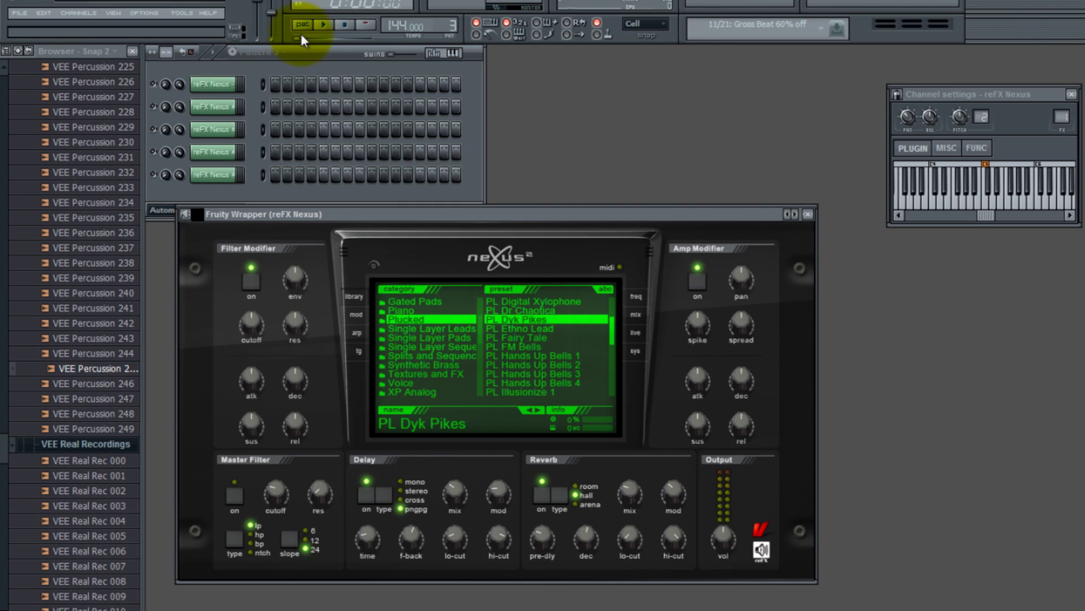
pyautogui.click(162, 210)
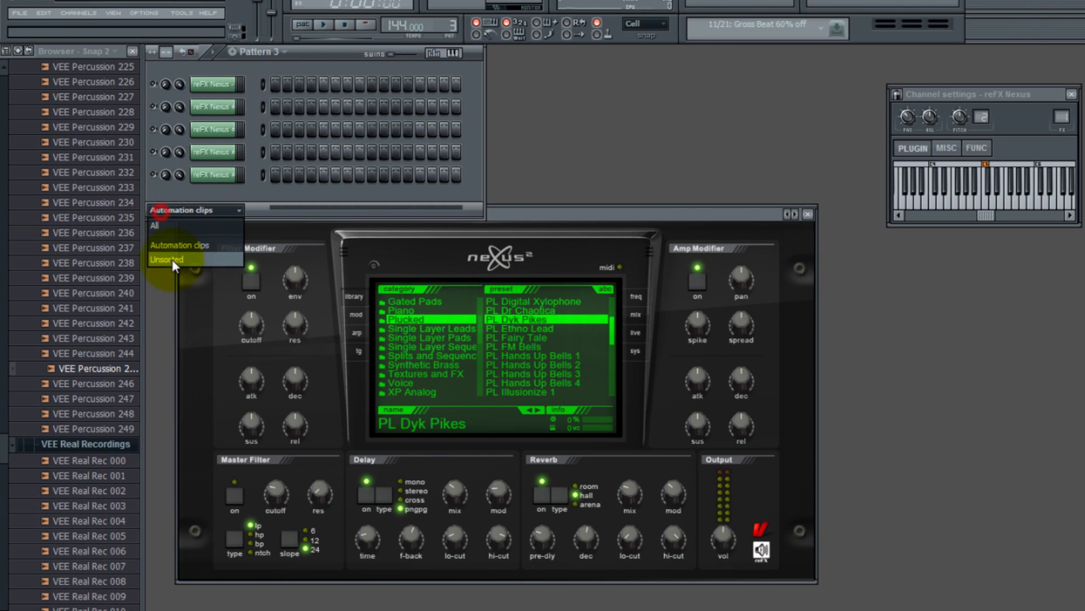
pyautogui.click(170, 255)
# - Play the pluck pattern, view its notes in the piano roll, then stop
pyautogui.click(323, 24)
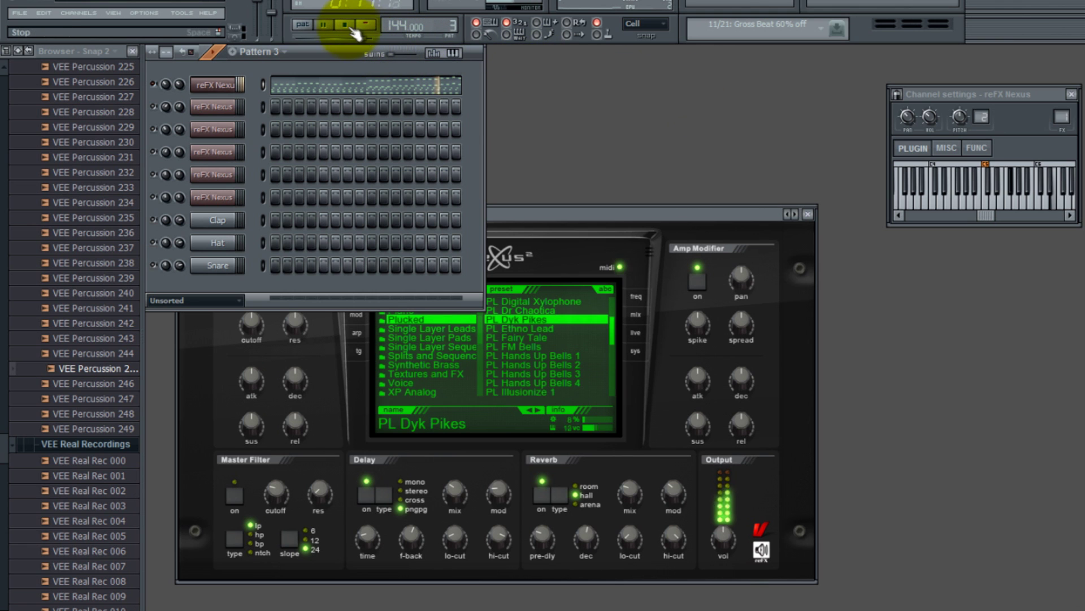
pyautogui.click(339, 91)
pyautogui.click(345, 24)
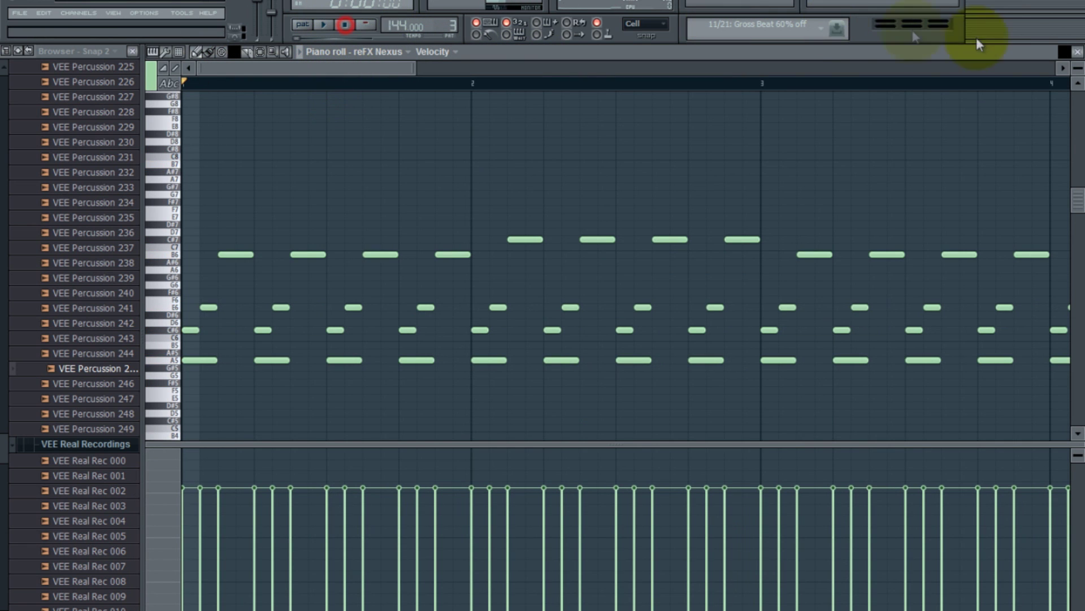
pyautogui.click(1077, 52)
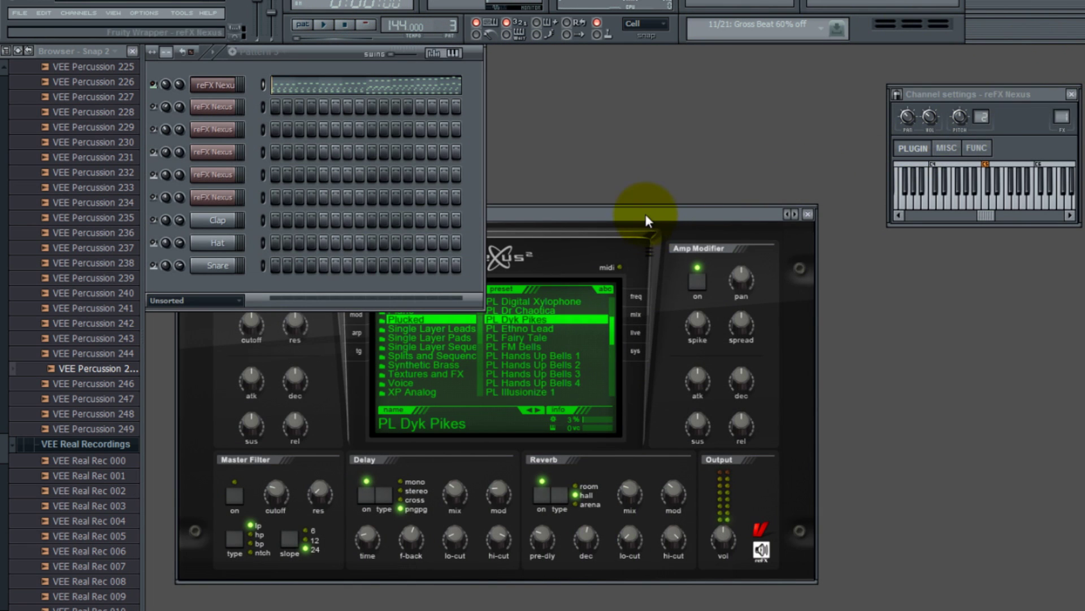
# - Shift the Nexus plugin window right and briefly check the mixer
pyautogui.moveTo(645, 214); pyautogui.dragTo(663, 213)
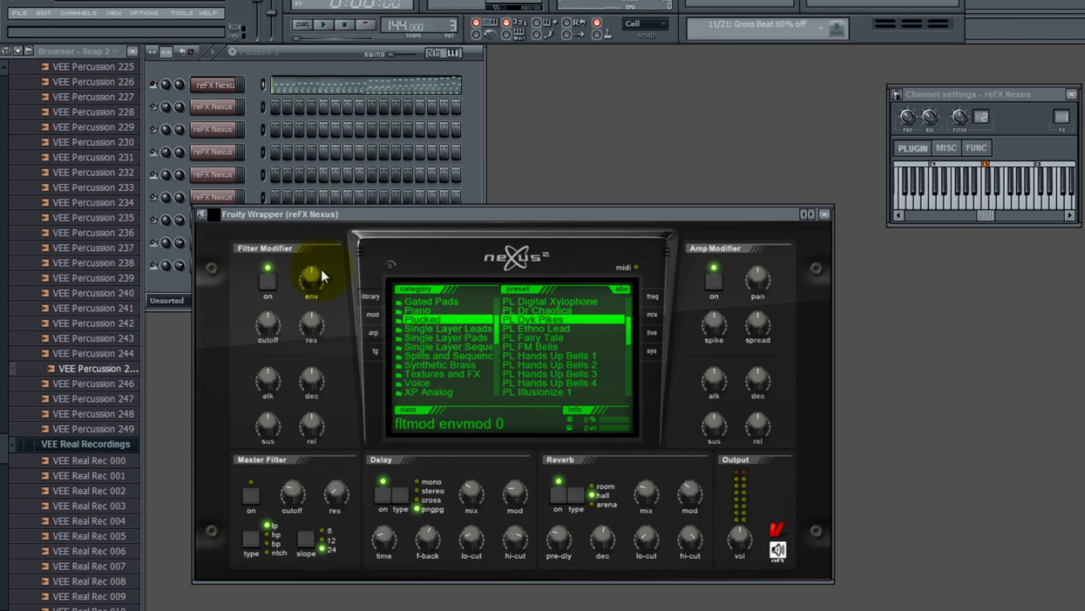
pyautogui.moveTo(305, 503)
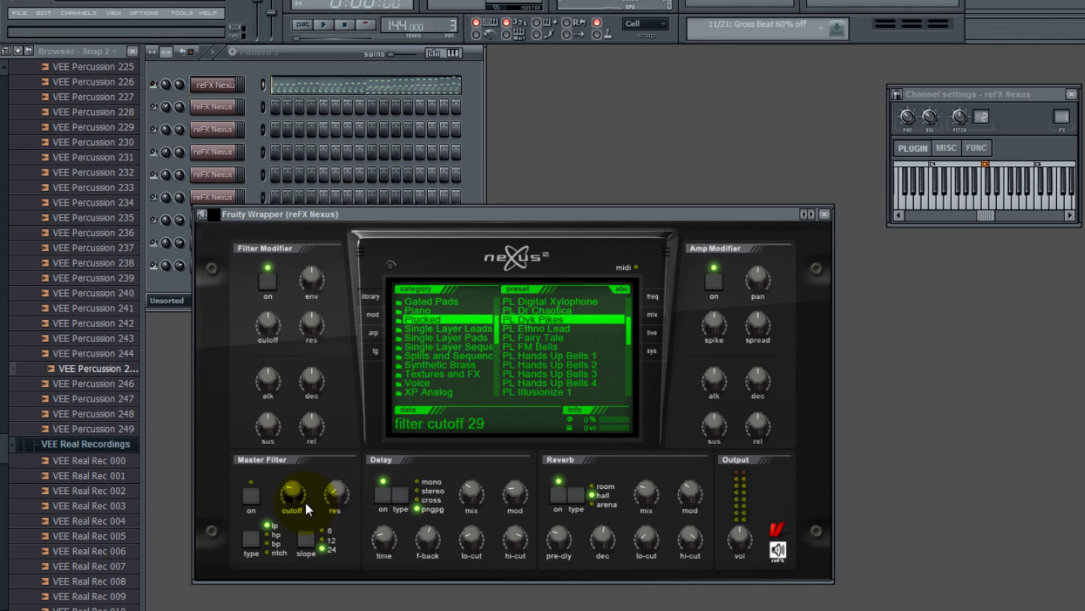
pyautogui.scroll(-3, 286, 498)
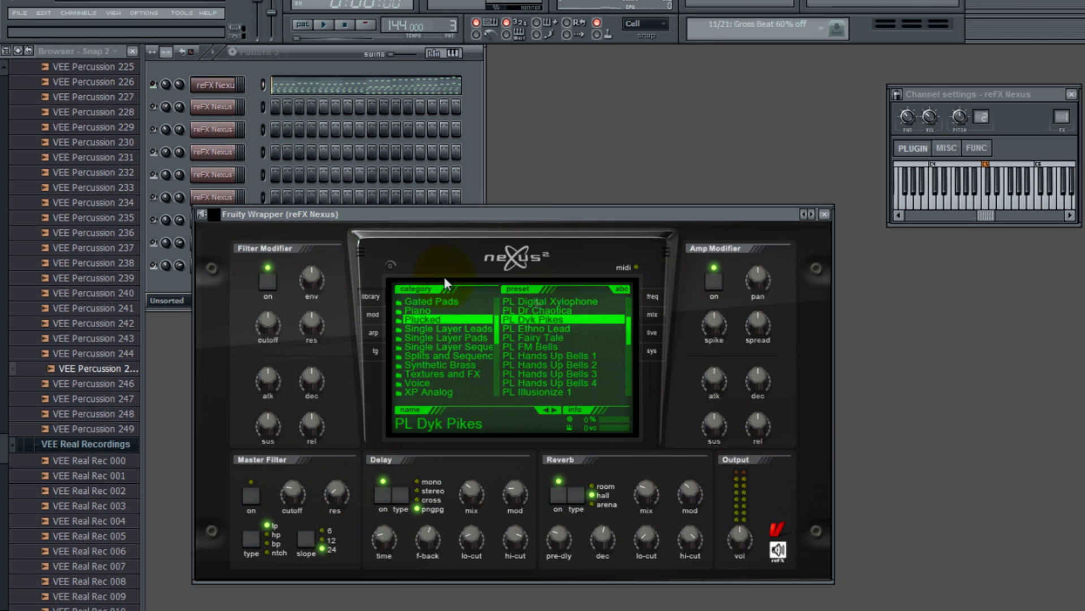
pyautogui.moveTo(308, 341)
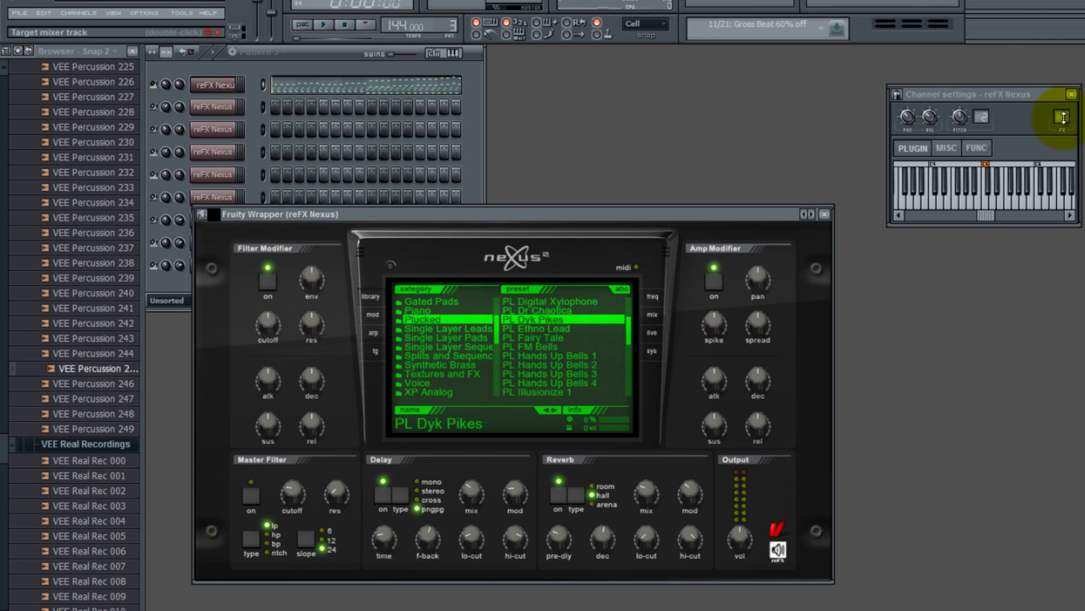
pyautogui.doubleClick(1063, 117)
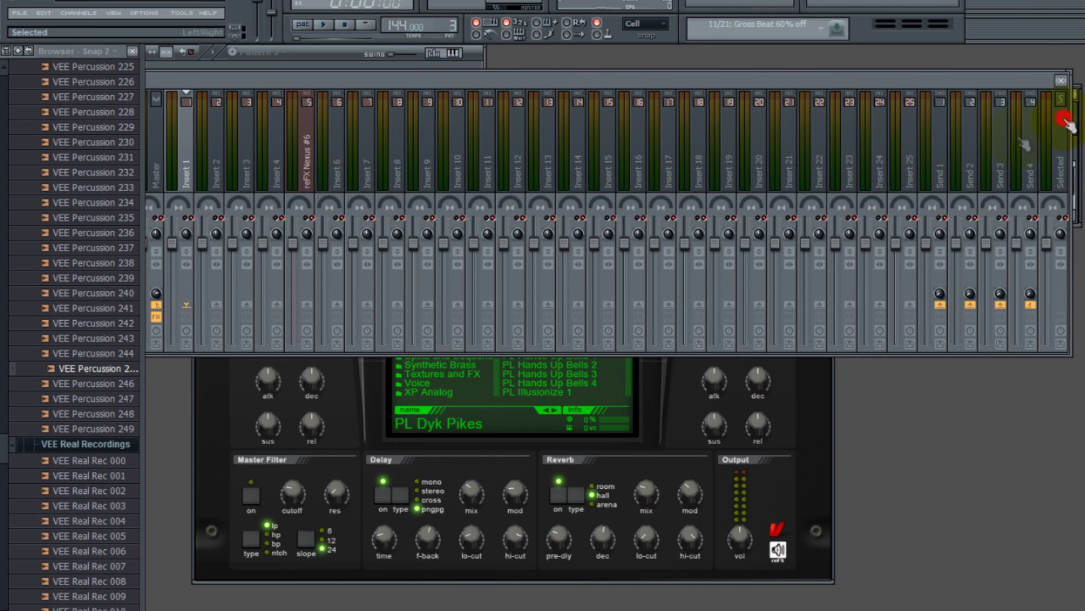
pyautogui.click(1060, 81)
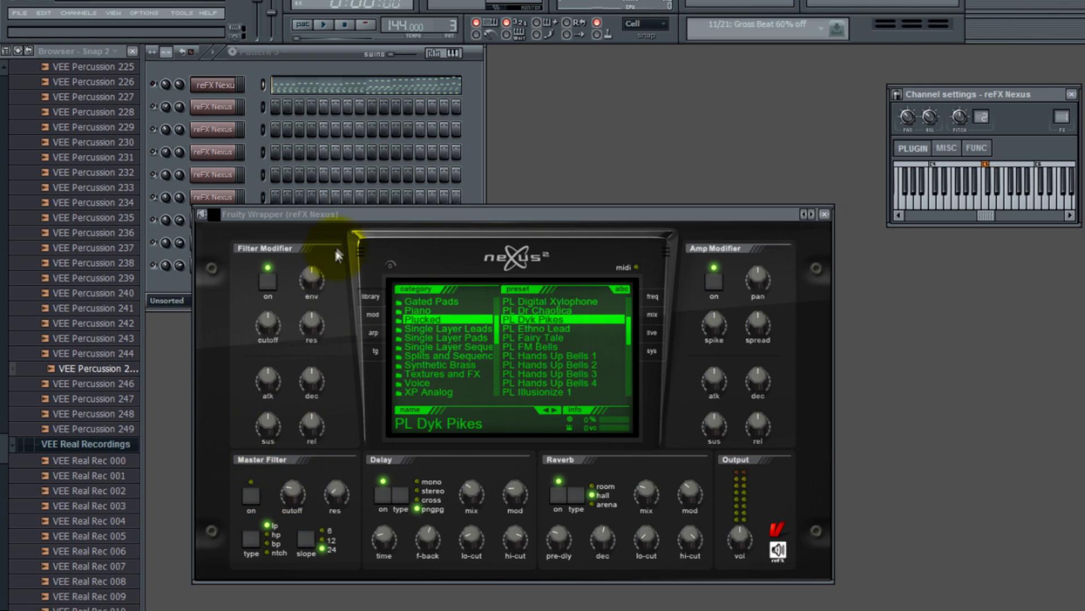
# - Switch on the Nexus Master Filter with cutoff 10 and audition the pattern
pyautogui.click(251, 495)
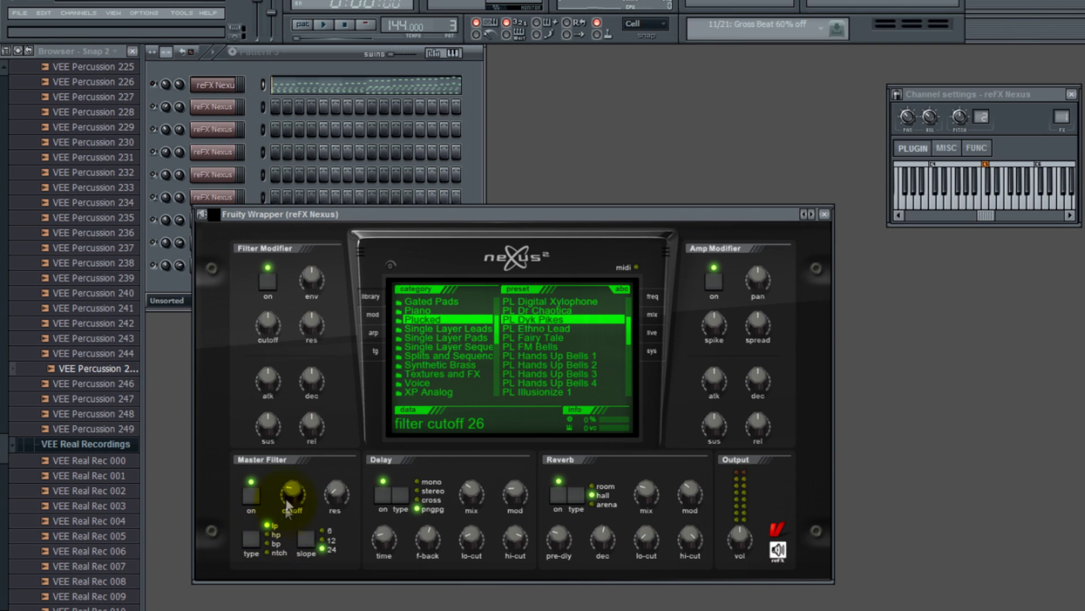
pyautogui.moveTo(292, 505); pyautogui.dragTo(293, 509)
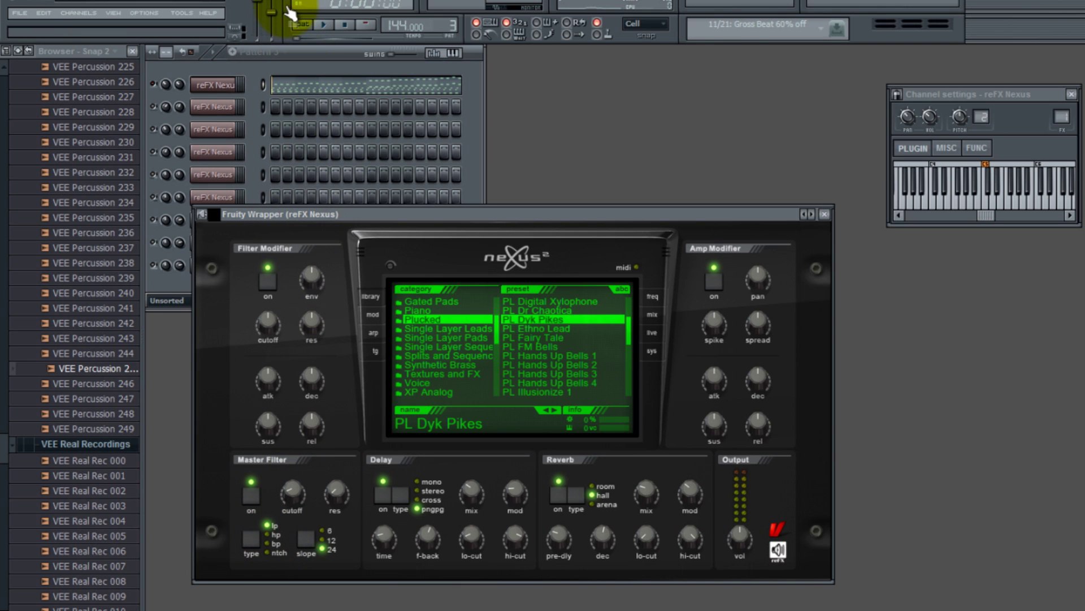
pyautogui.click(326, 25)
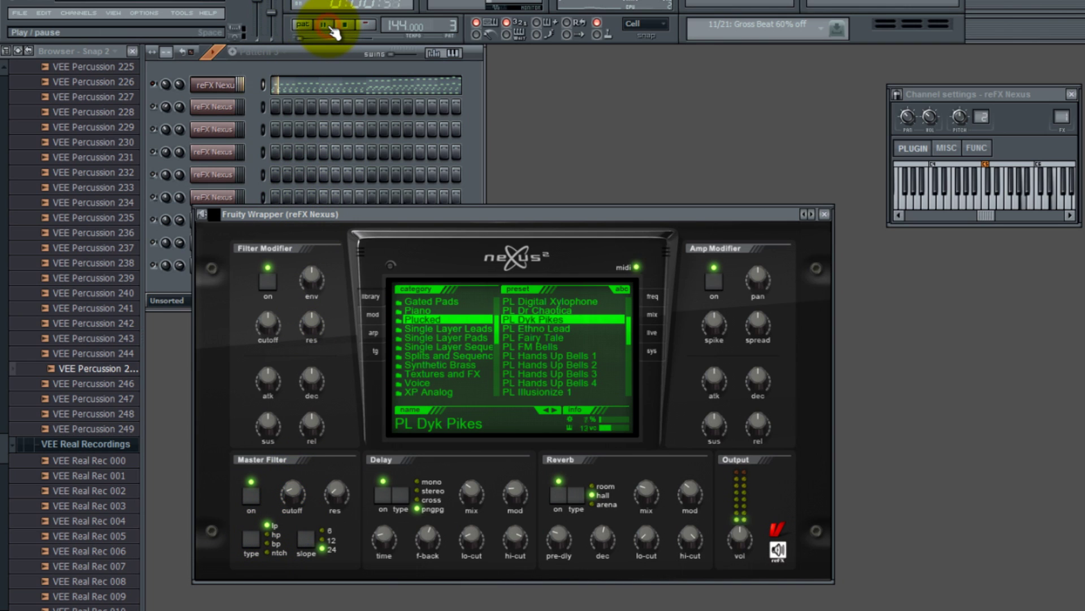
pyautogui.click(185, 56)
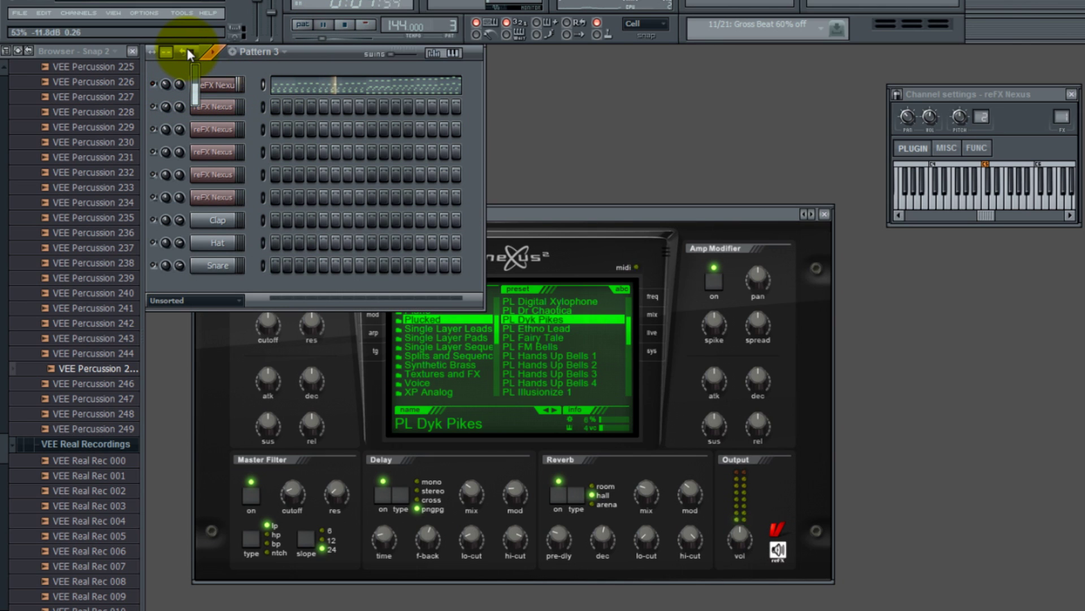
pyautogui.click(345, 25)
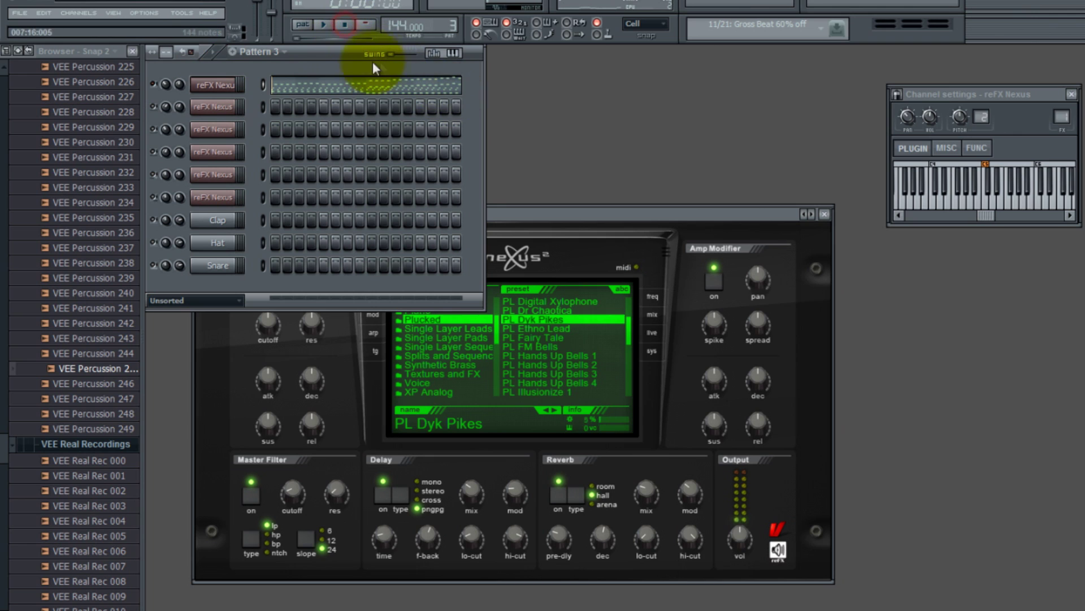
pyautogui.click(540, 210)
pyautogui.moveTo(292, 493)
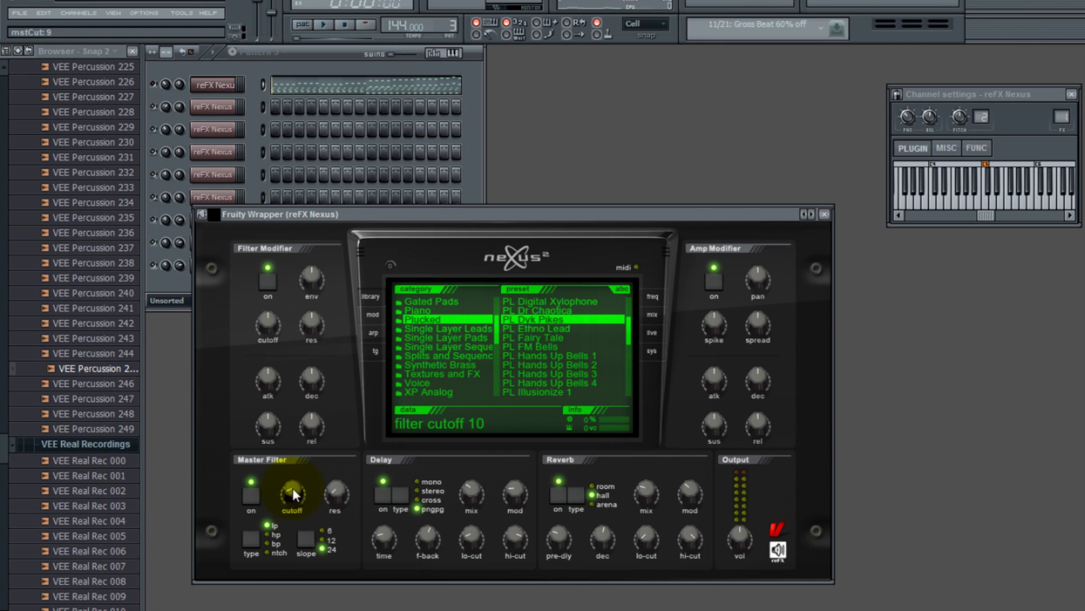
# - Create an mstCut automation clip via Tools > Last tweaked and view it in the playlist
pyautogui.click(182, 13)
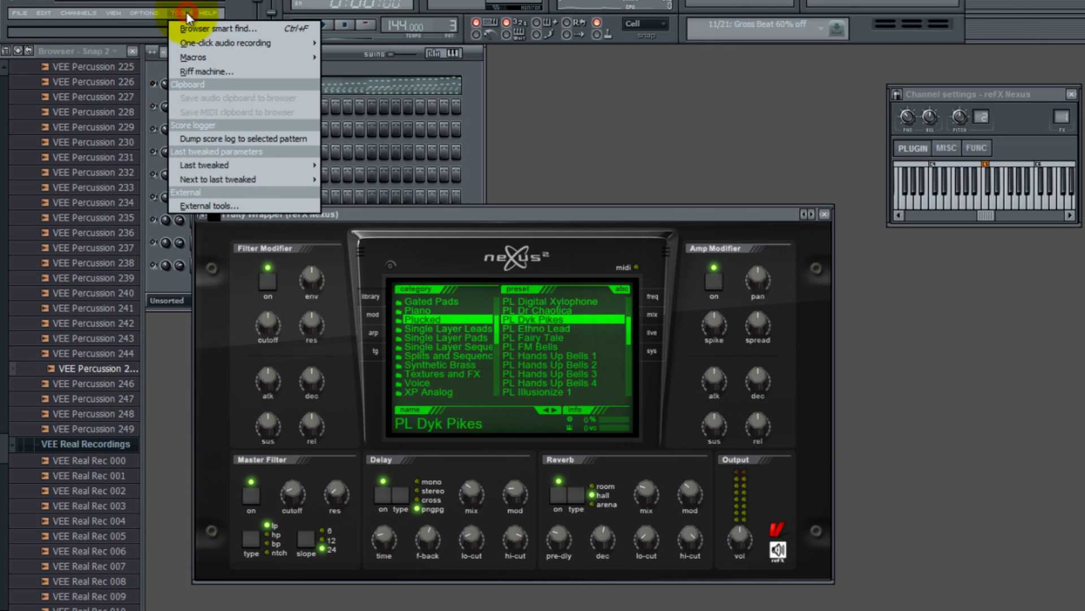
pyautogui.moveTo(215, 166)
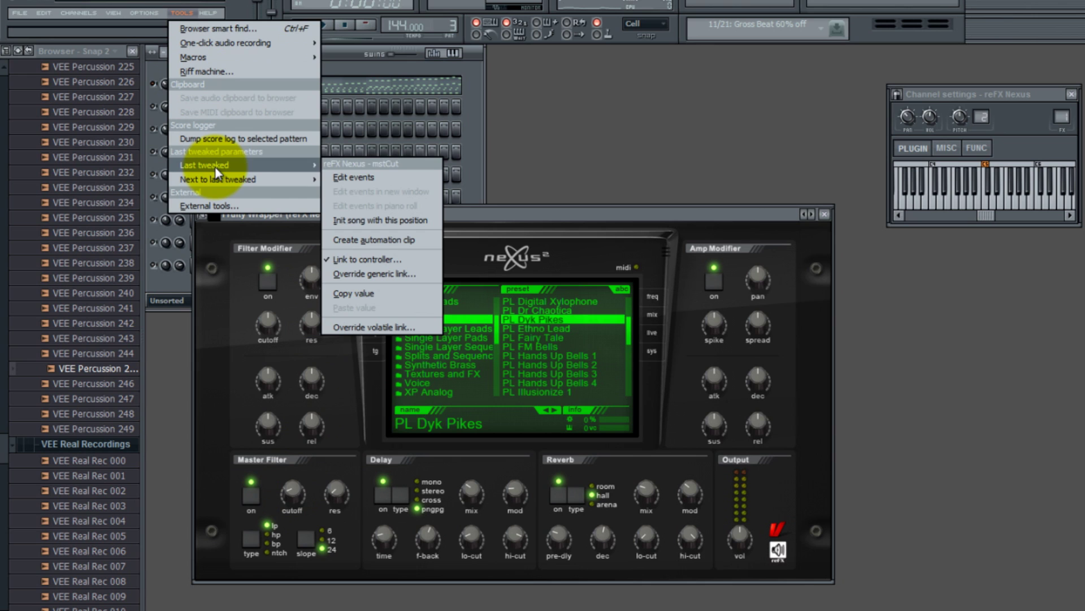
pyautogui.click(384, 240)
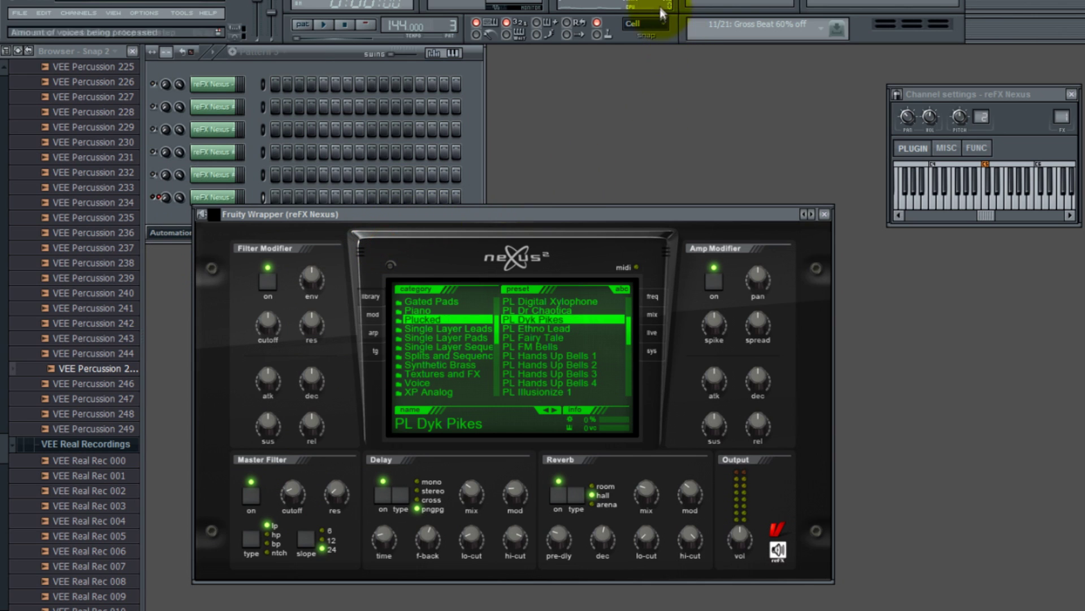
pyautogui.click(703, 5)
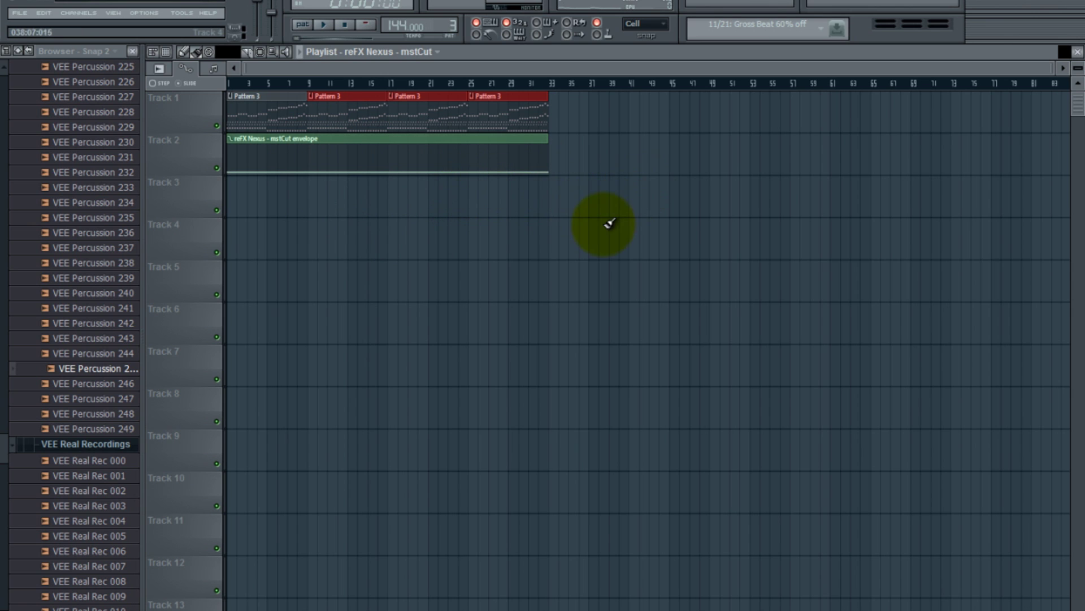
# - Raise and curve the mstCut envelope upward, and extend Pattern 3 clips along Track 1 to bar 49
pyautogui.moveTo(554, 174); pyautogui.dragTo(551, 148)
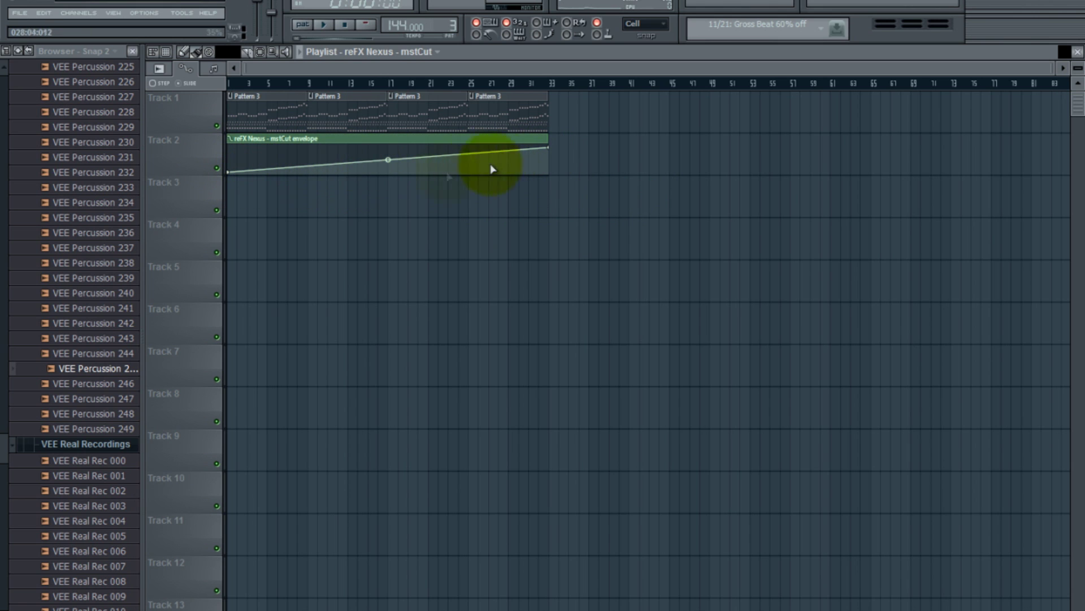
pyautogui.moveTo(388, 160); pyautogui.dragTo(388, 169)
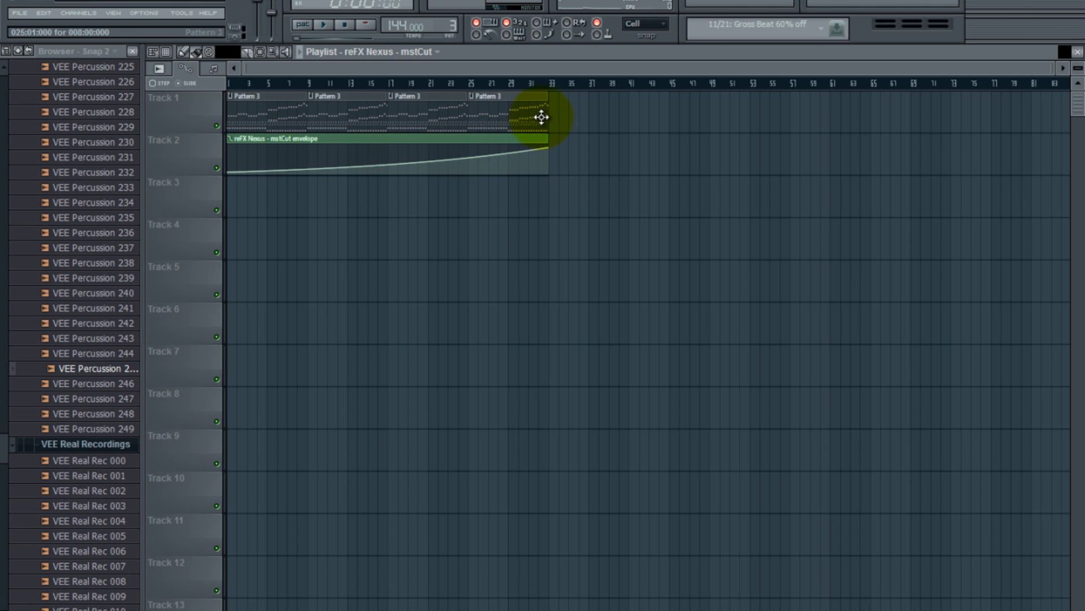
pyautogui.click(544, 110)
pyautogui.moveTo(559, 106); pyautogui.dragTo(945, 90)
pyautogui.click(1074, 51)
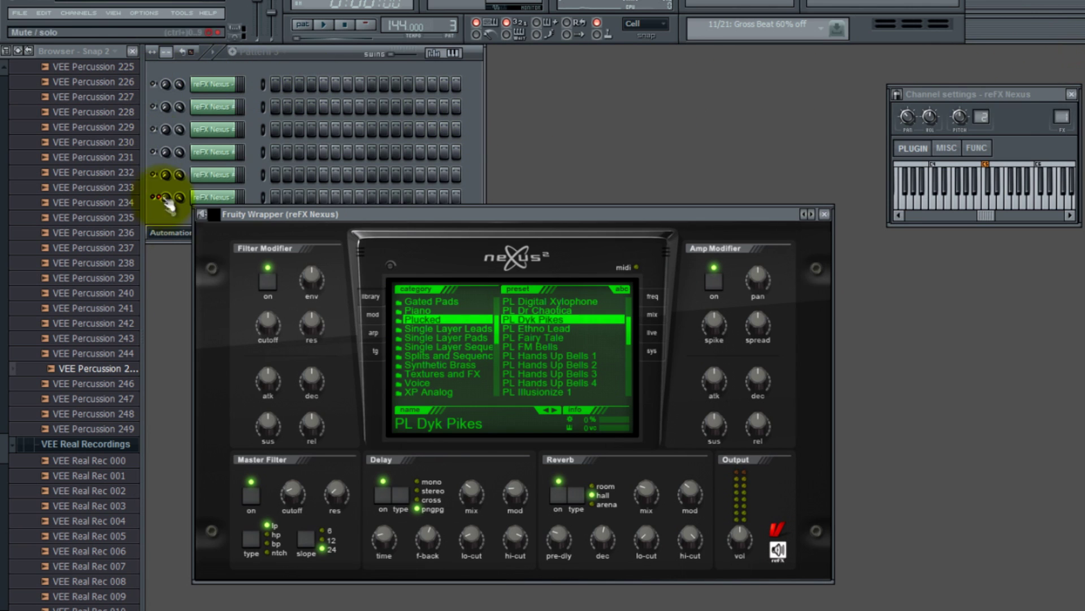
# - Filter the channel rack to Unsorted and select the reFX Nexus channel
pyautogui.click(169, 232)
pyautogui.click(181, 276)
pyautogui.click(196, 86)
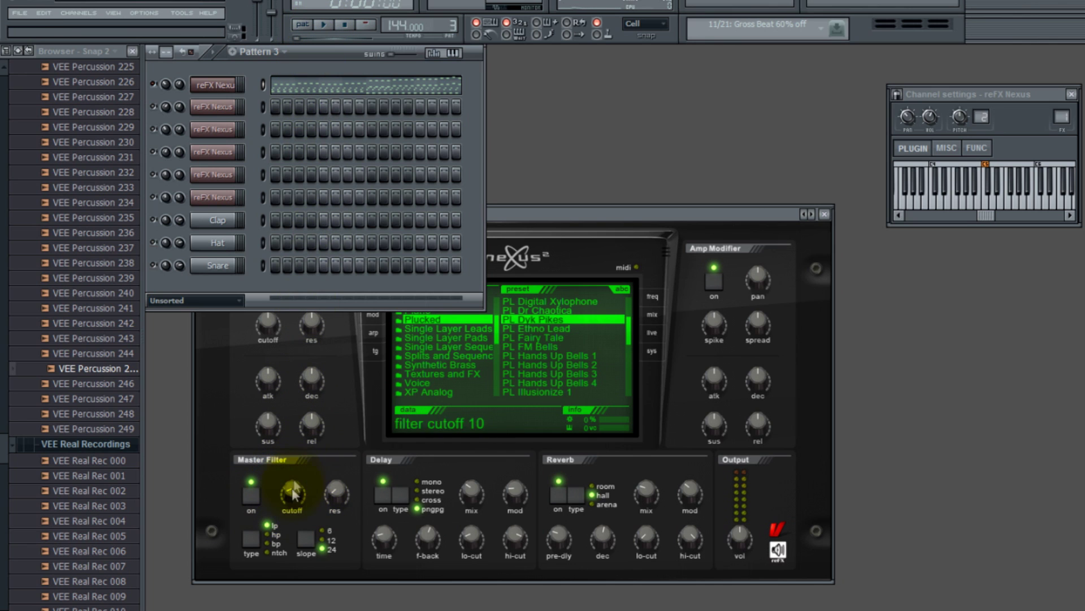
# - Play and stop the song to hear the cutoff sweep, then play again with the playlist showing
pyautogui.click(323, 25)
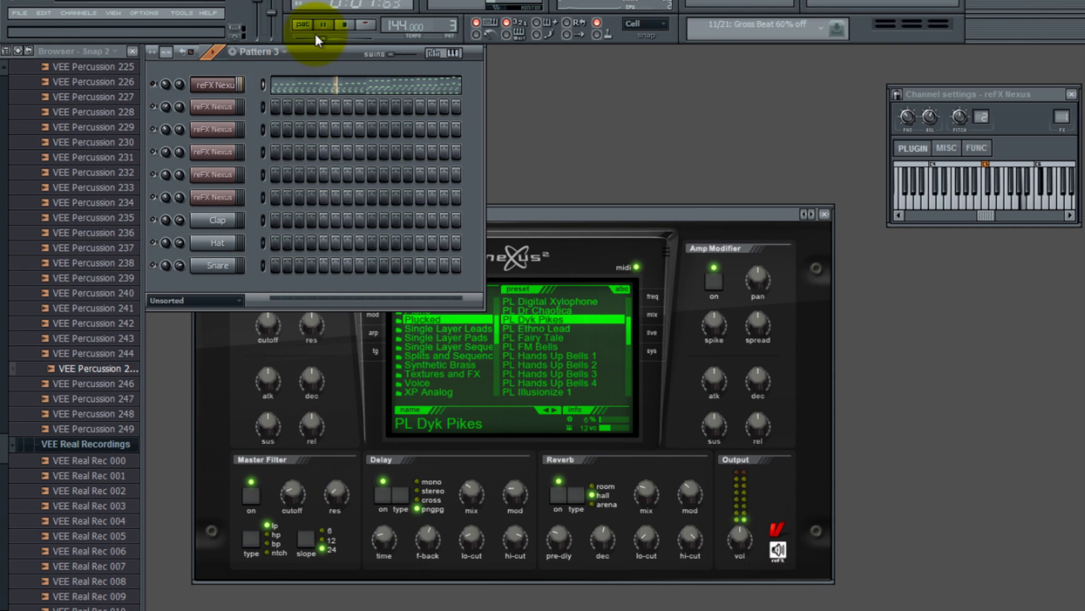
pyautogui.click(343, 25)
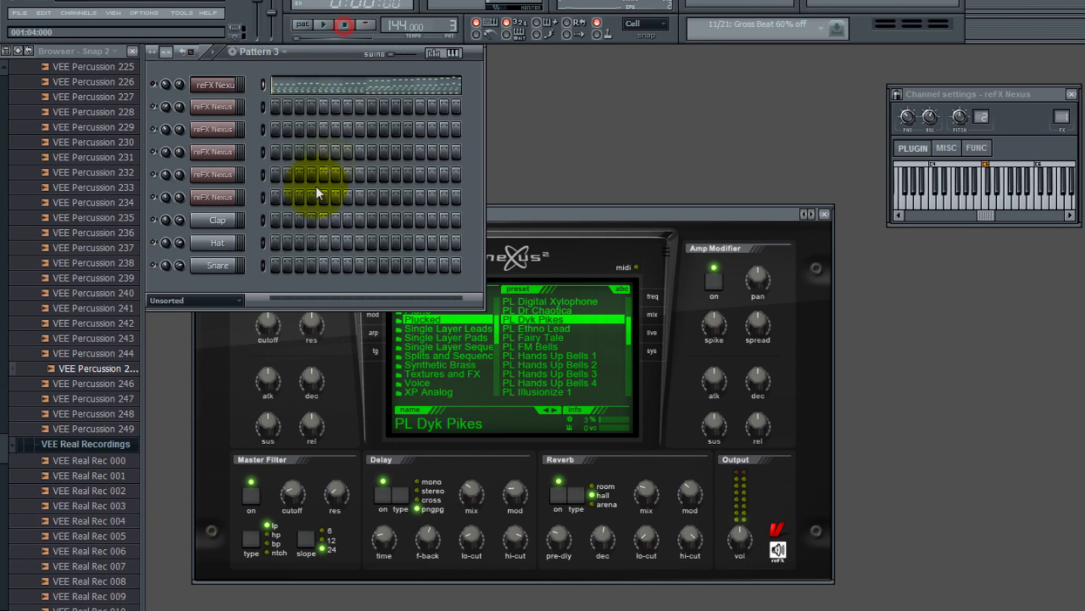
pyautogui.click(332, 31)
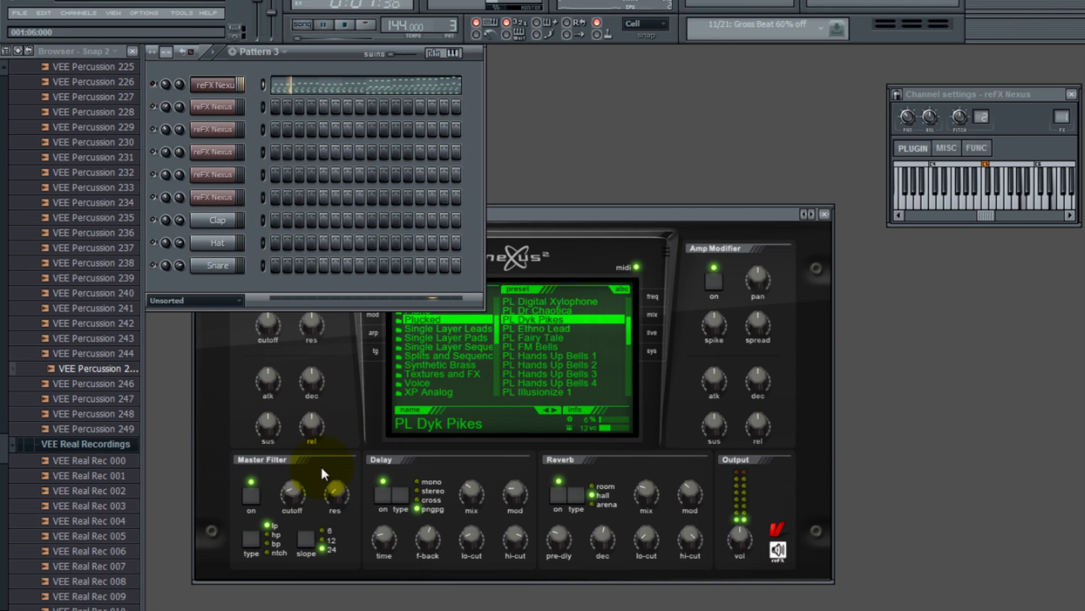
pyautogui.click(690, 6)
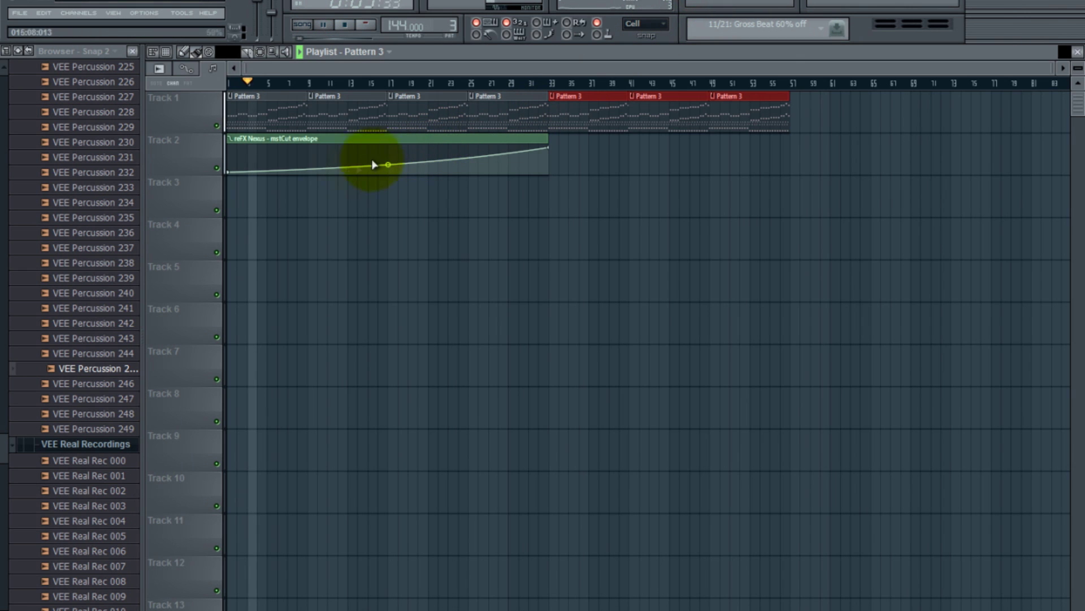
# - Reopen the playlist with F5, shift the Nexus window right, and return to the playlist
pyautogui.click(1077, 51)
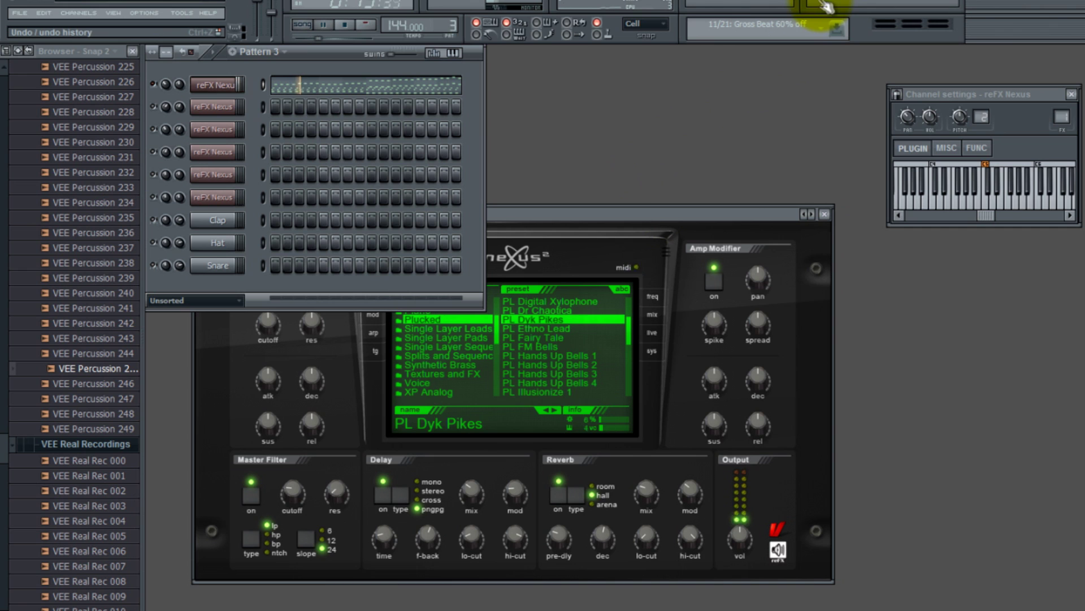
pyautogui.press('F5')
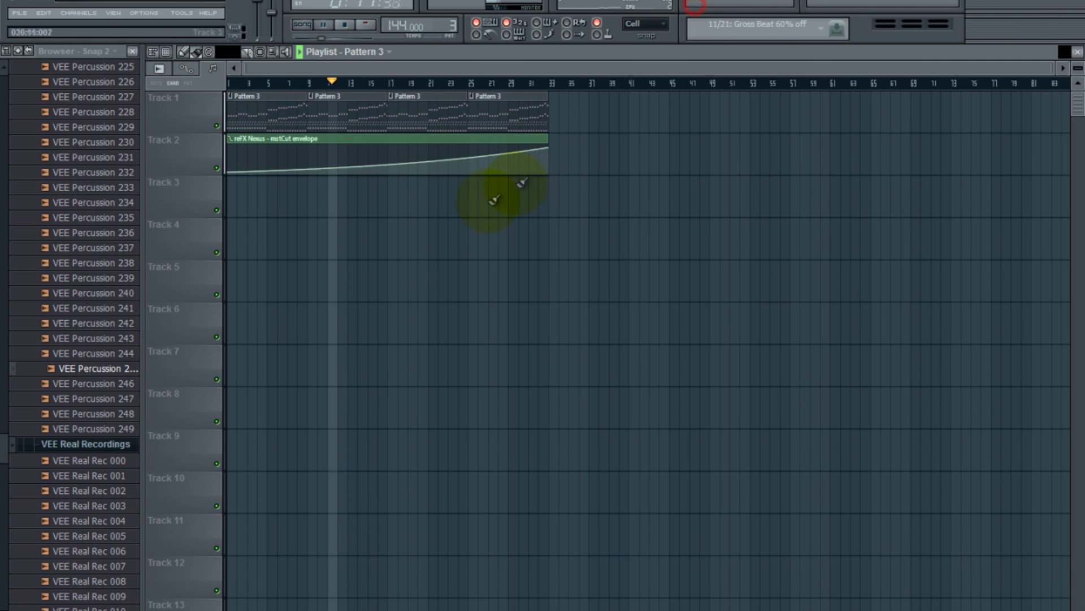
pyautogui.click(1078, 52)
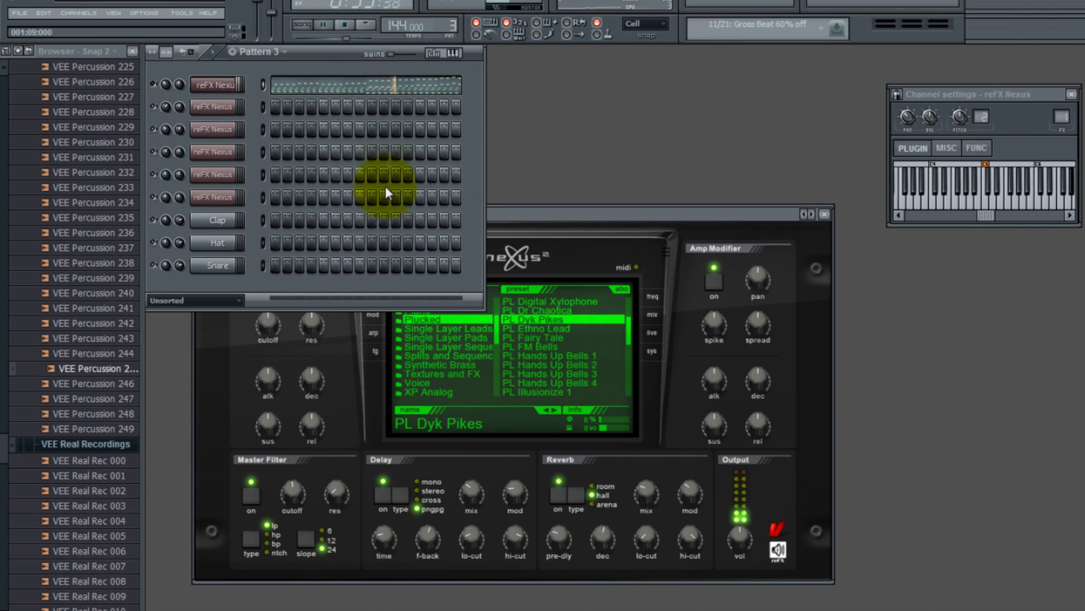
pyautogui.moveTo(581, 211); pyautogui.dragTo(621, 216)
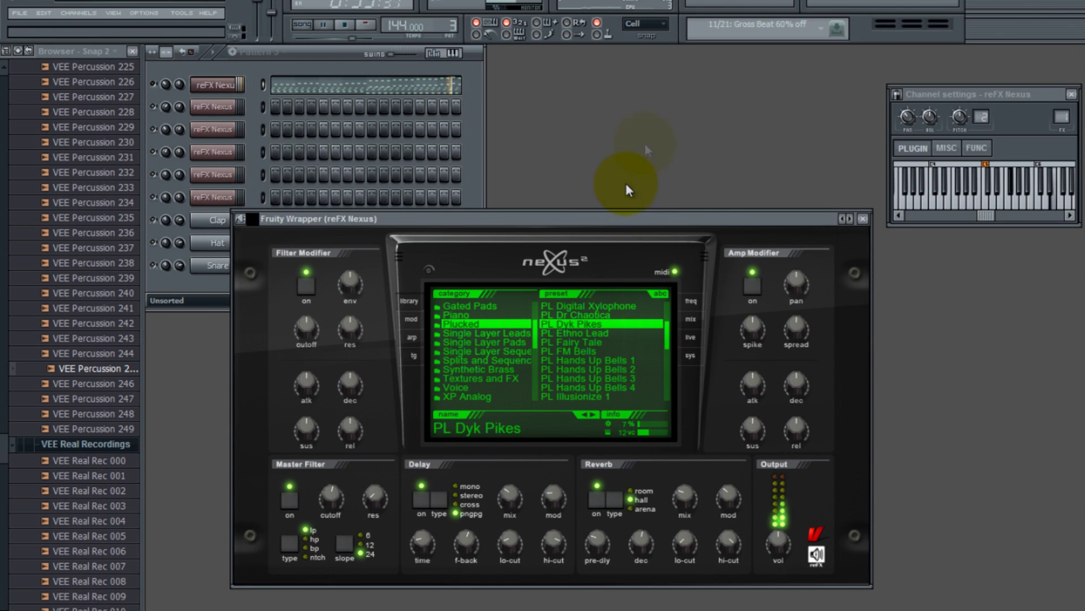
pyautogui.click(700, 7)
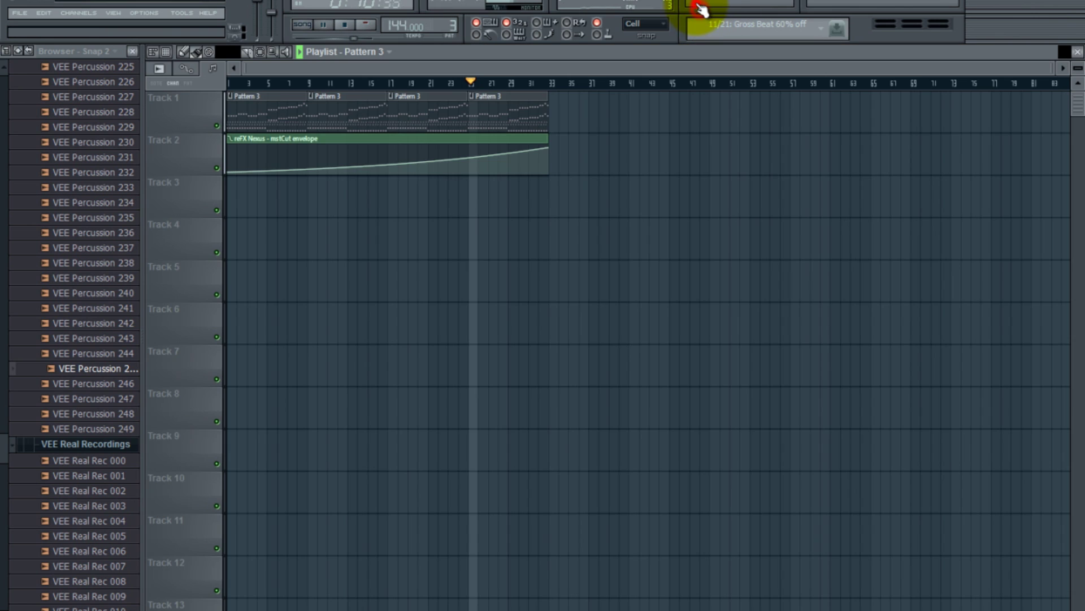
# - Paint Pattern 3 clips at bars 33 and 41 on Track 1, then stop playback with Space
pyautogui.click(551, 104)
pyautogui.click(633, 103)
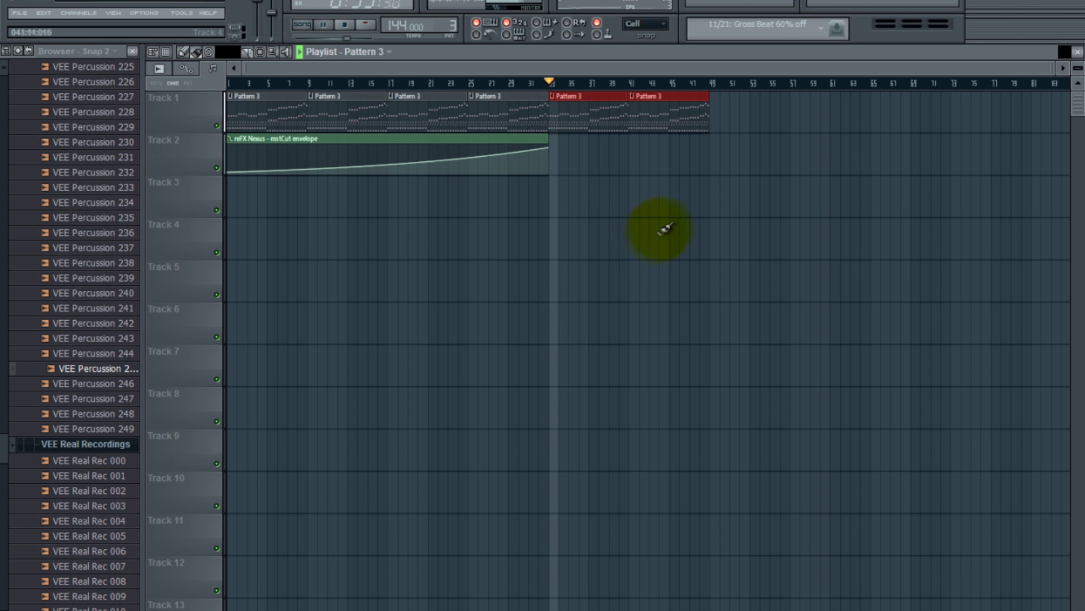
pyautogui.press('space')
pyautogui.click(1078, 51)
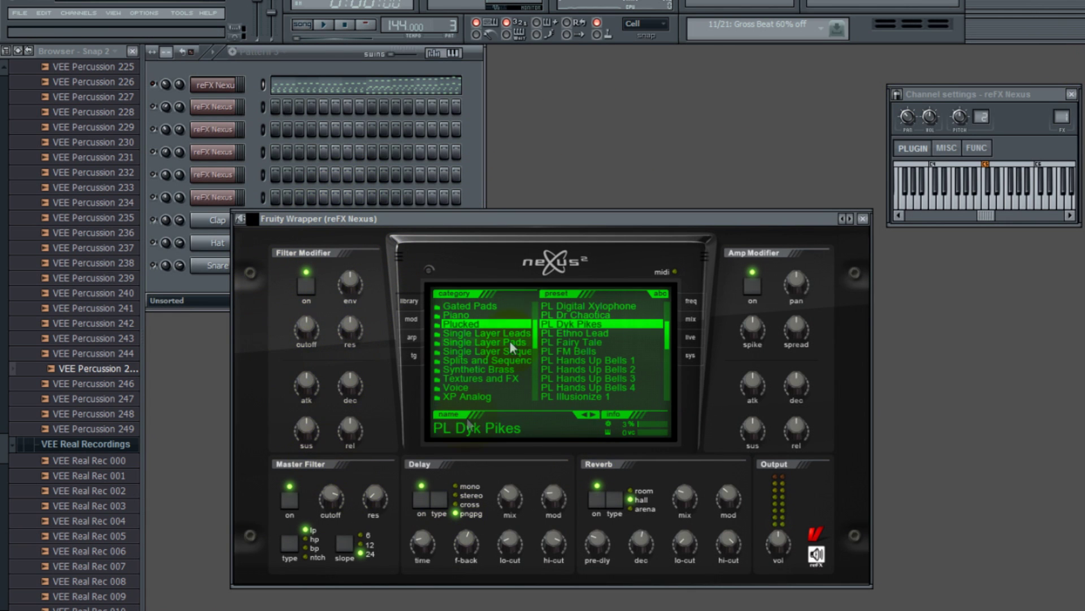
# - Filter to Automation clips, delete the mstCut channel with confirmation, and check the playlist
pyautogui.click(179, 303)
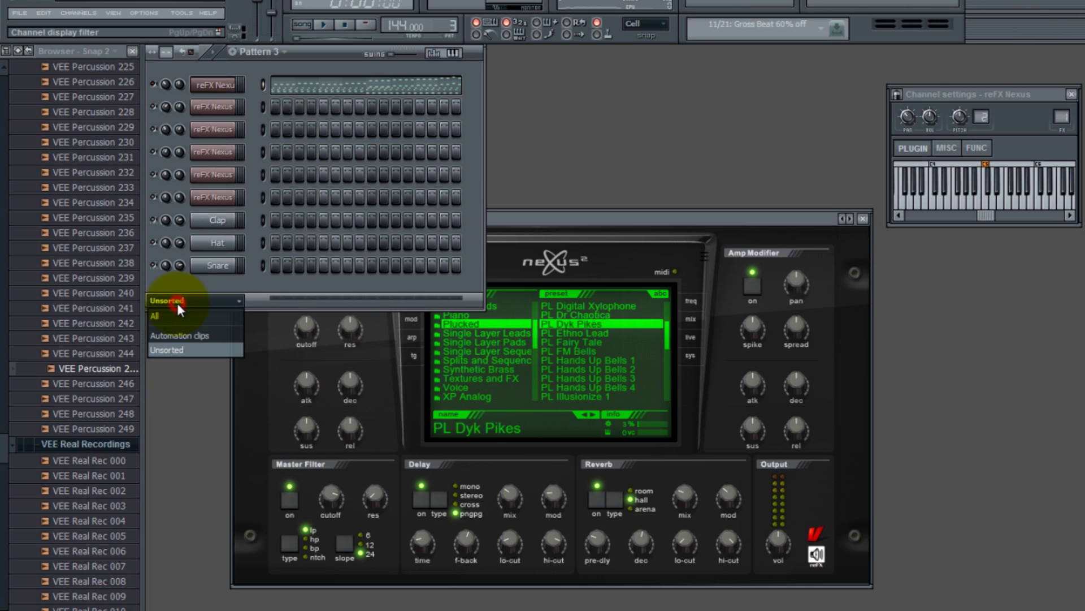
pyautogui.click(182, 336)
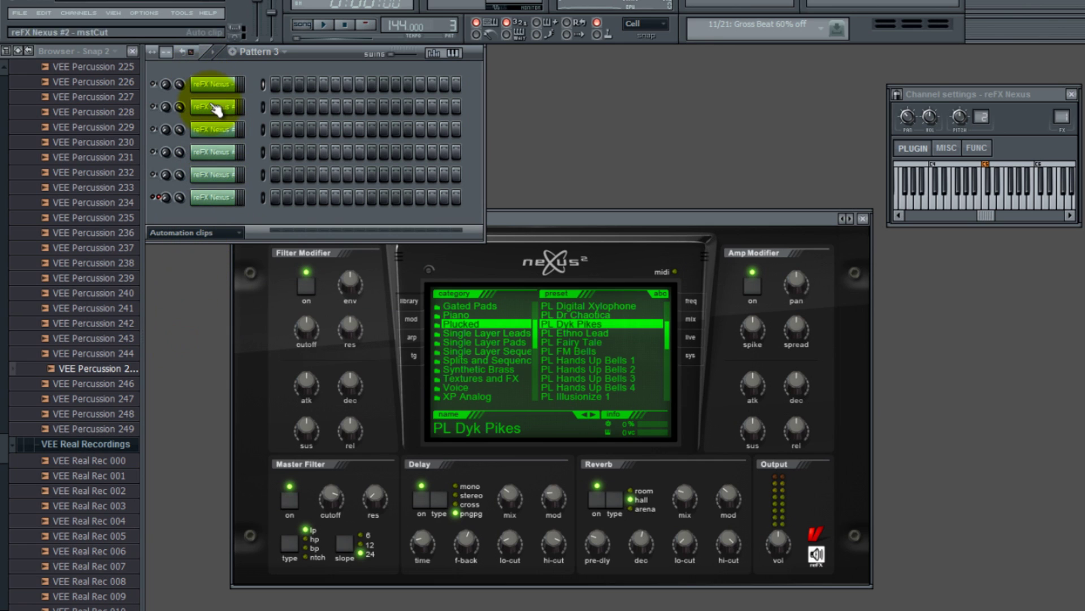
pyautogui.click(226, 199)
pyautogui.rightClick(226, 198)
pyautogui.click(290, 382)
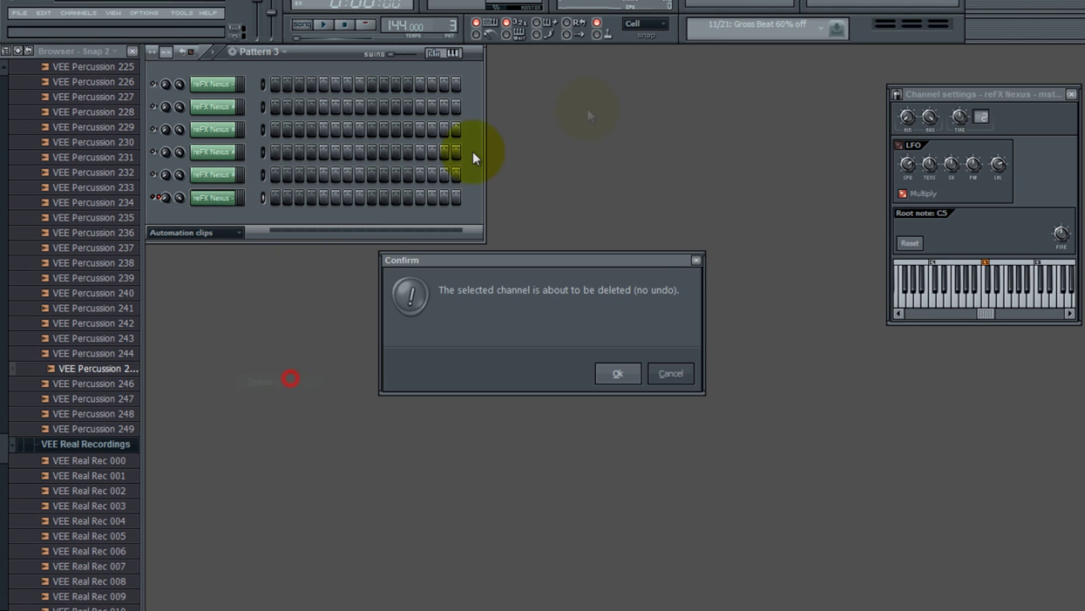
pyautogui.click(622, 374)
pyautogui.click(700, 10)
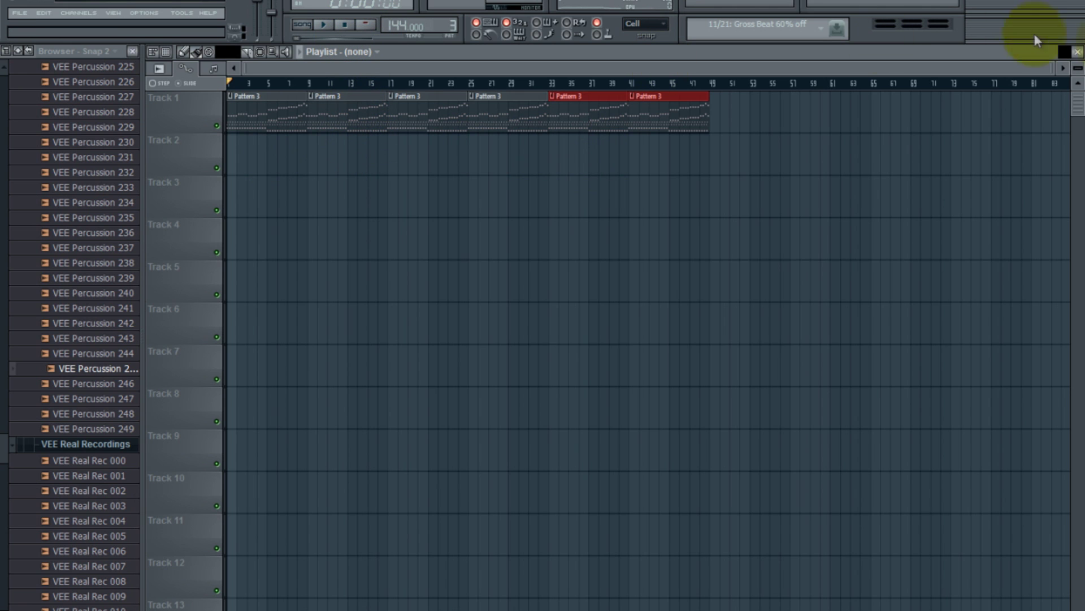
# - Close the playlist and dismiss the Open bitmap dialog, leaving the Pattern 3 channel rack visible
pyautogui.click(1077, 51)
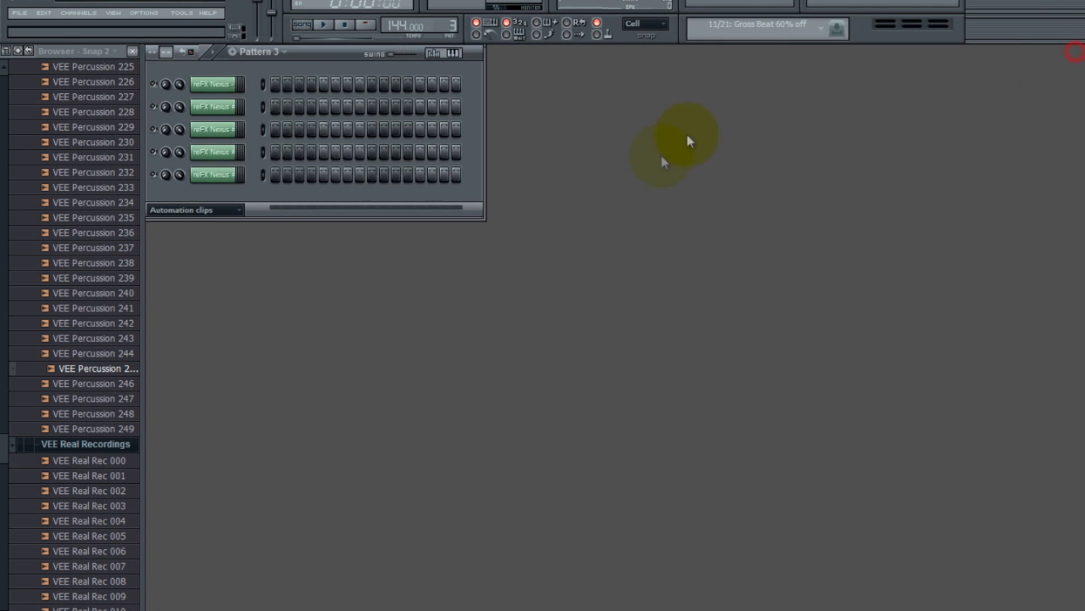
pyautogui.doubleClick(537, 252)
pyautogui.click(854, 579)
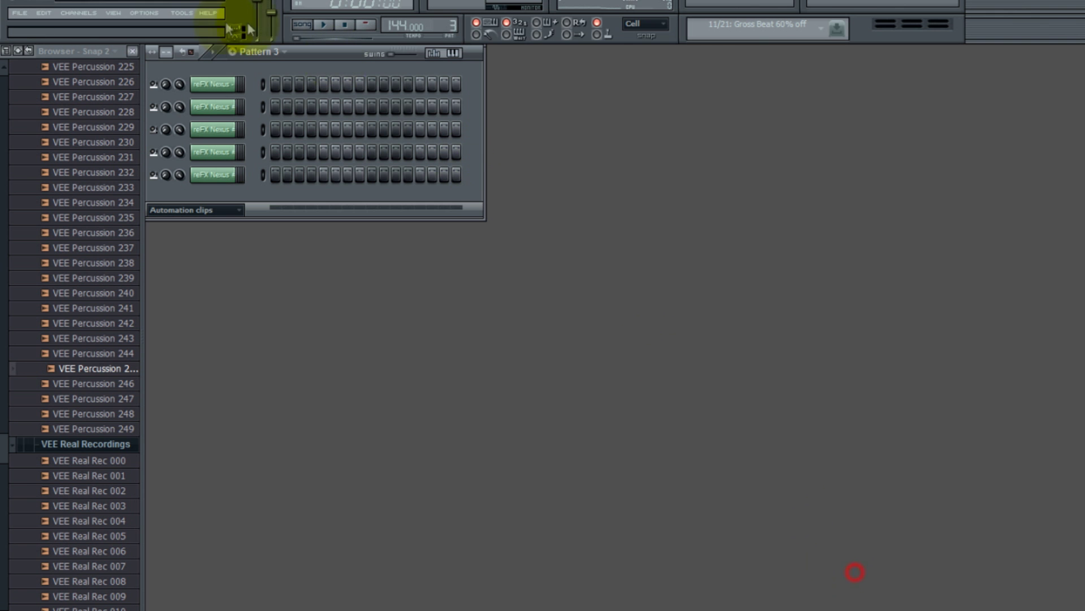